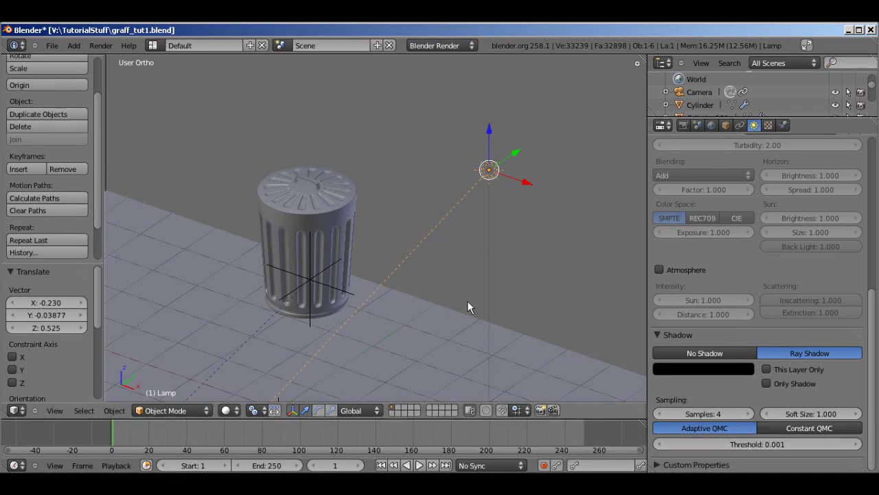
Step: Save graff_tut1.blend, overwriting the existing file
middle_drag(473, 295, 484, 220)
scroll(727, 274, up, 5)
scroll(726, 274, up, 3)
scroll(496, 277, down, 3)
key(ctrl+s)
click(496, 277)
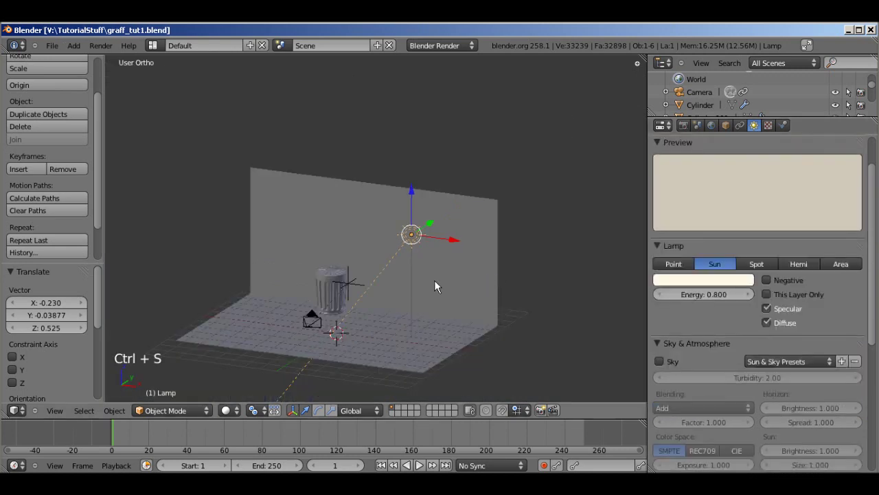
Step: In front view, rotate the sun lamp and move it to the right of the scene
key(KP_1)
key(r)
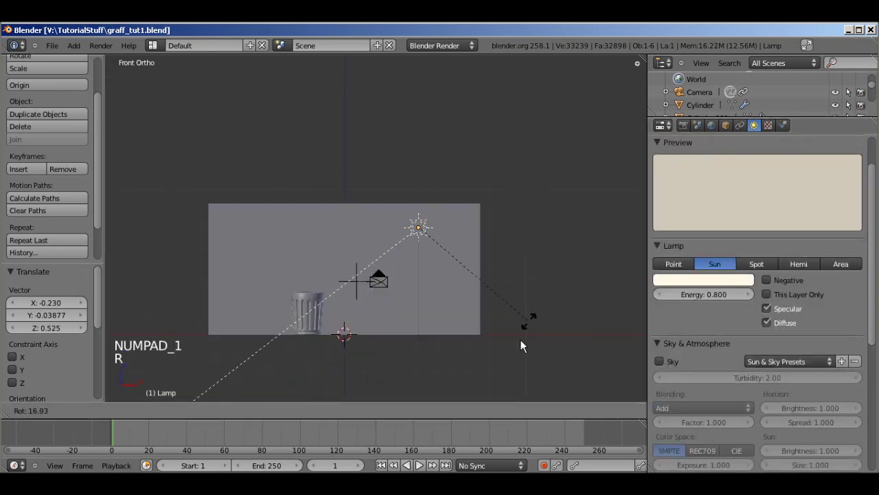
click(465, 353)
key(g)
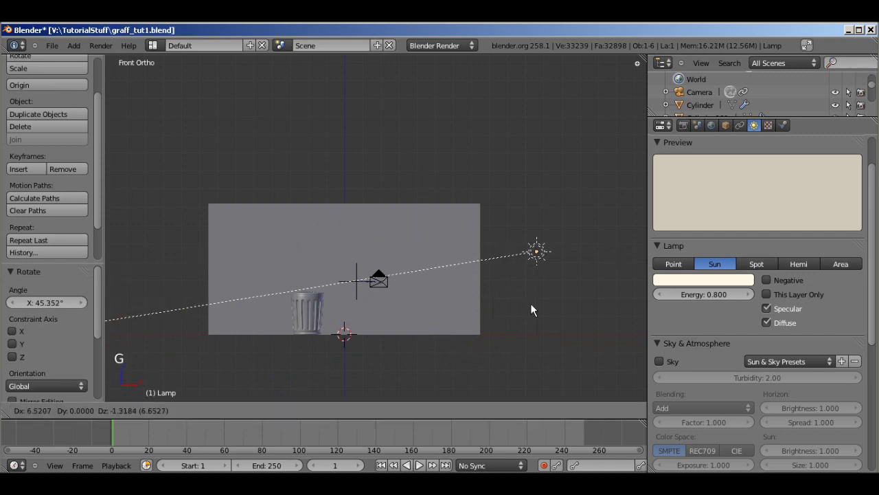
click(532, 304)
middle_drag(530, 251, 534, 339)
Step: In top view, rotate the sun lamp about 24.5° and move it further right
key(KP_7)
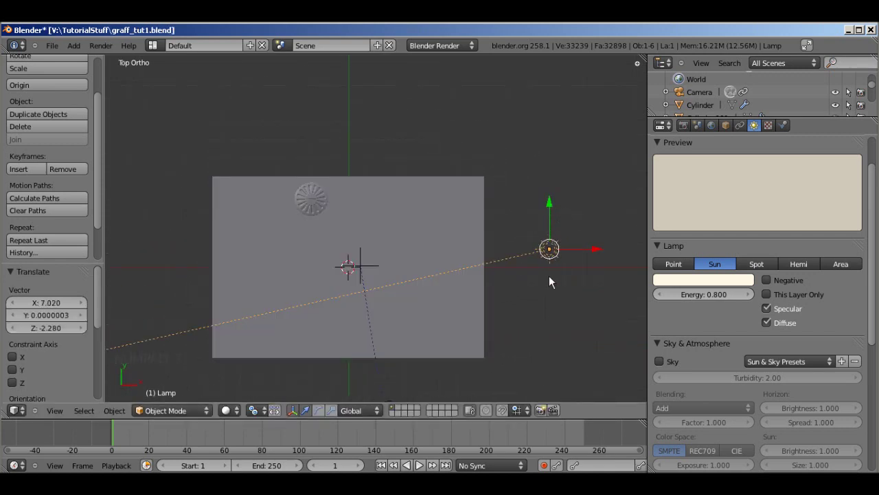
key(r)
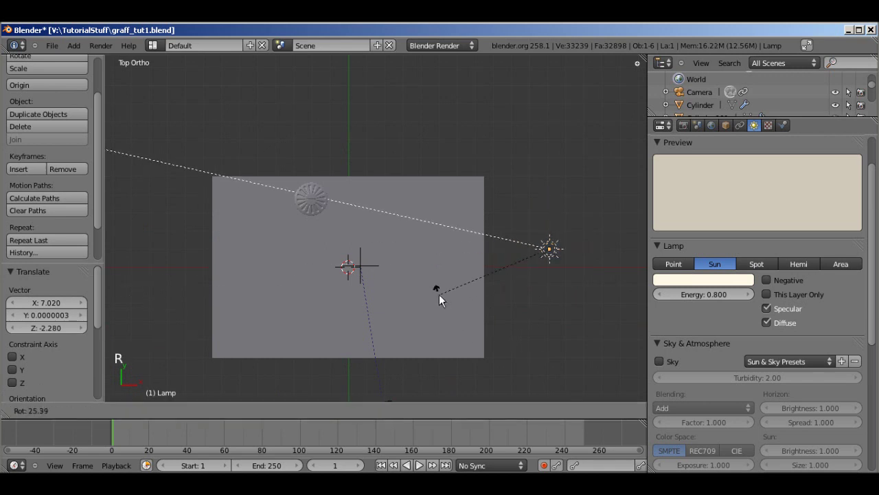
click(438, 297)
key(g)
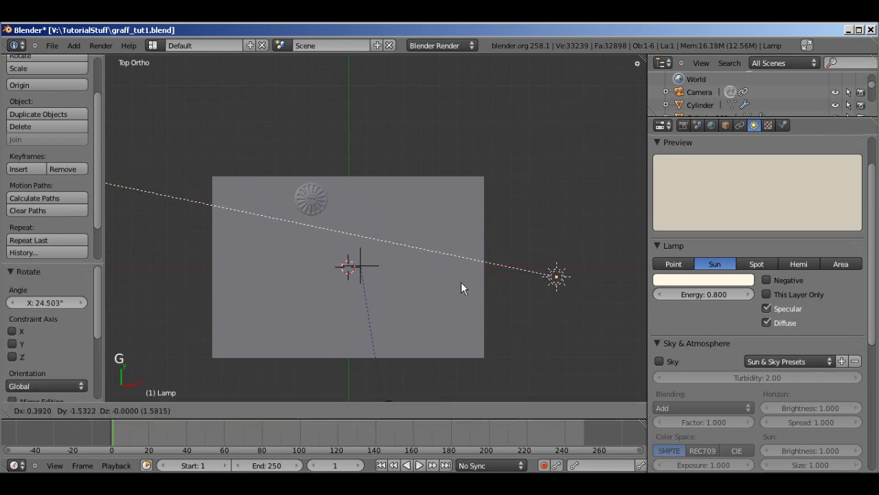
click(476, 268)
middle_drag(477, 269, 338, 240)
middle_drag(469, 320, 350, 280)
Step: Rotate the lamp -1.781° about Z, return to the camera view, and save the file
key(r)
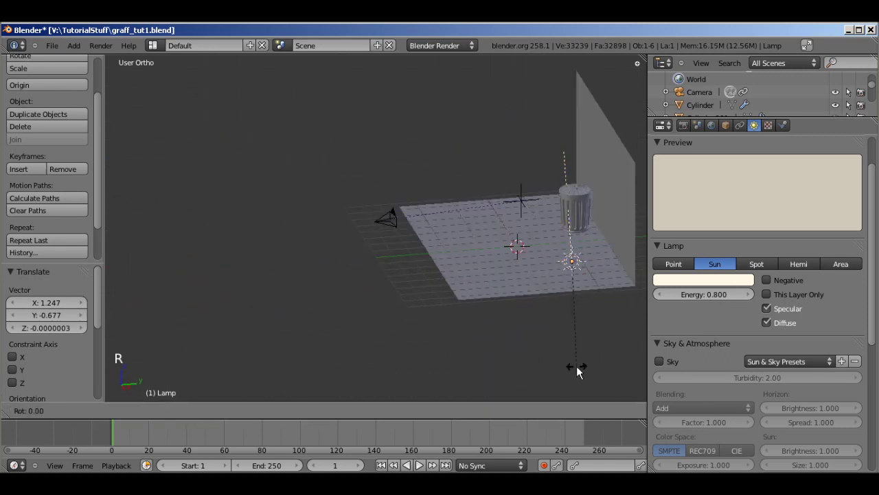
key(z)
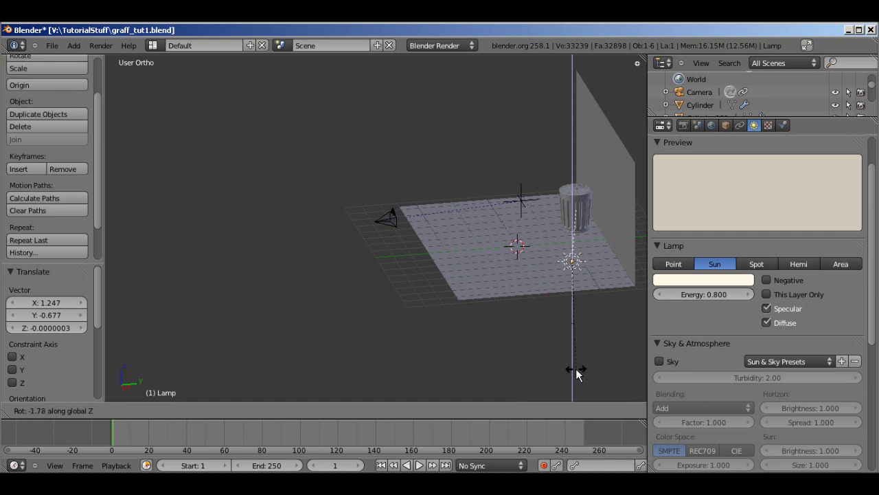
click(575, 368)
scroll(563, 350, down, 2)
key(KP_0)
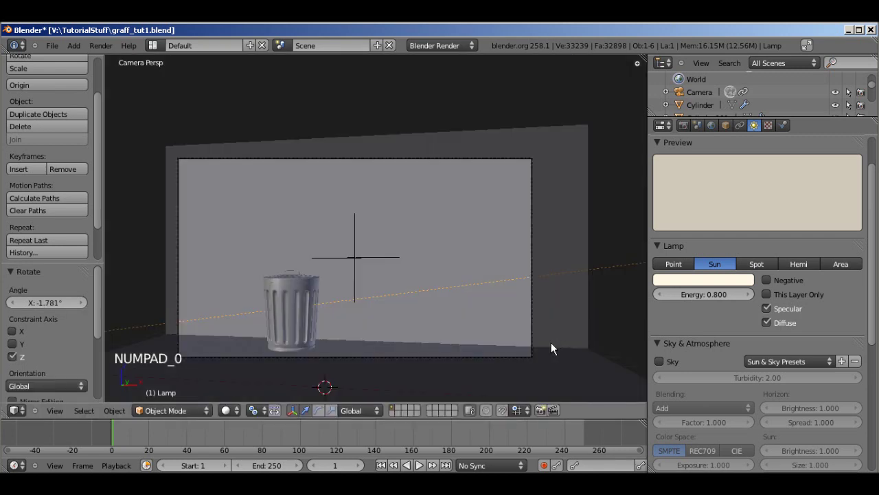
key(ctrl+s)
click(546, 336)
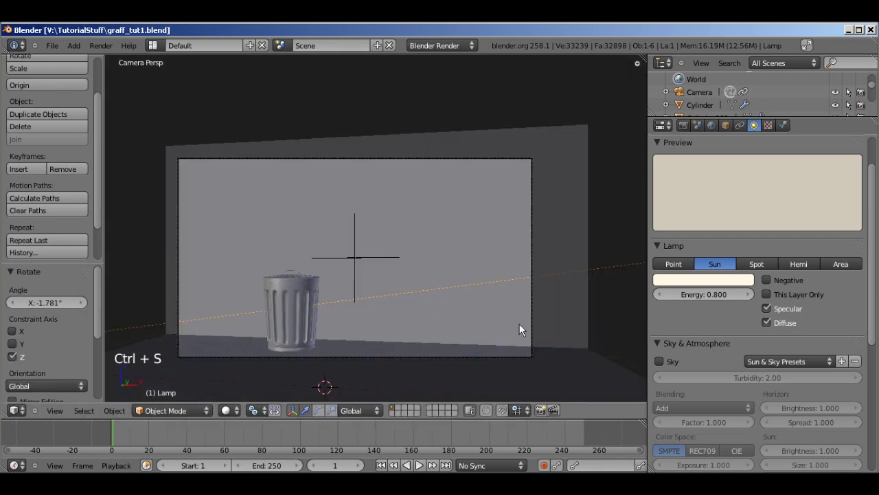
Step: Render the trash can, inspect the long side shadow, then close the render
key(F12)
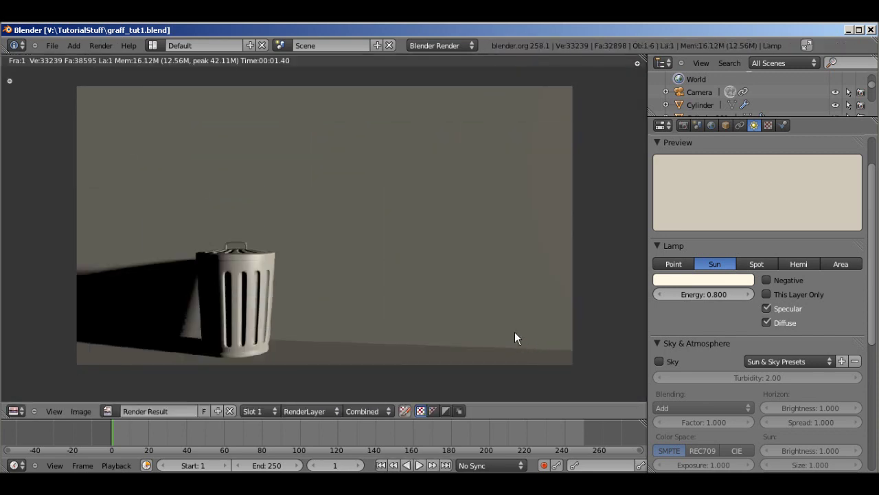
middle_drag(511, 322, 508, 262)
scroll(559, 241, up, 1)
scroll(435, 298, down, 1)
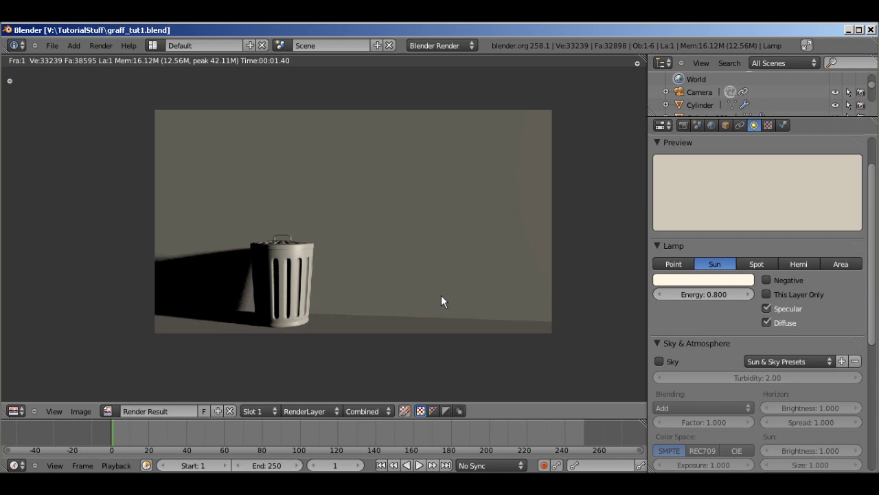
key(Escape)
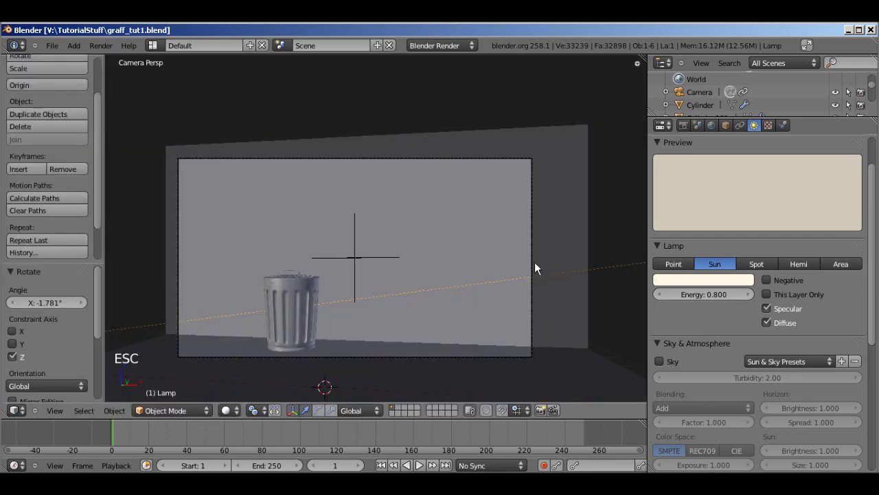
Step: Enable Environment Lighting in the World settings and render the brighter trash can
scroll(783, 207, up, 3)
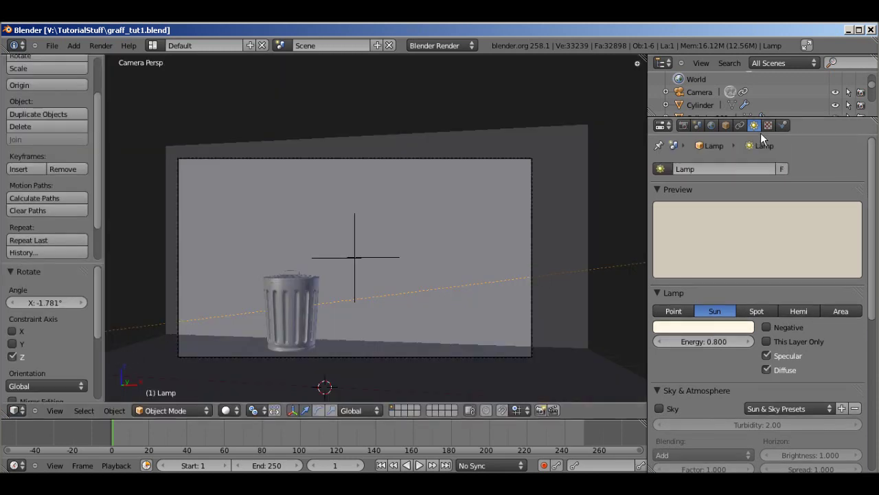
click(713, 127)
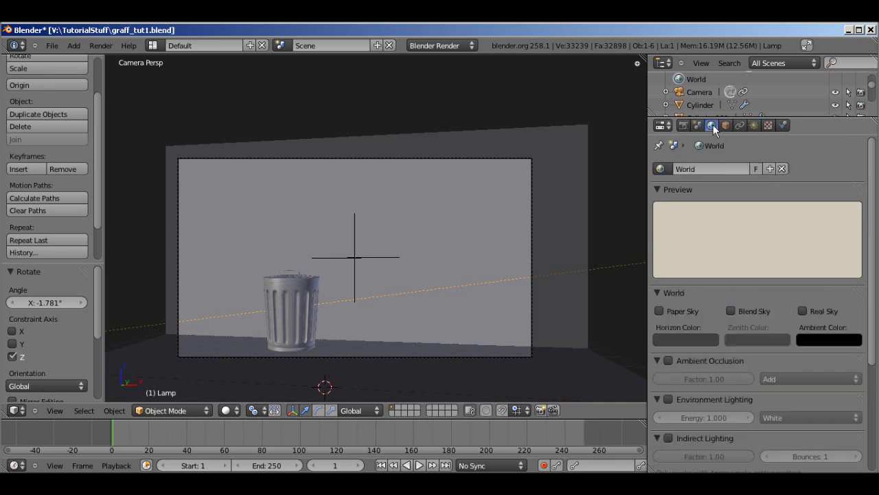
scroll(765, 352, down, 3)
scroll(771, 354, down, 3)
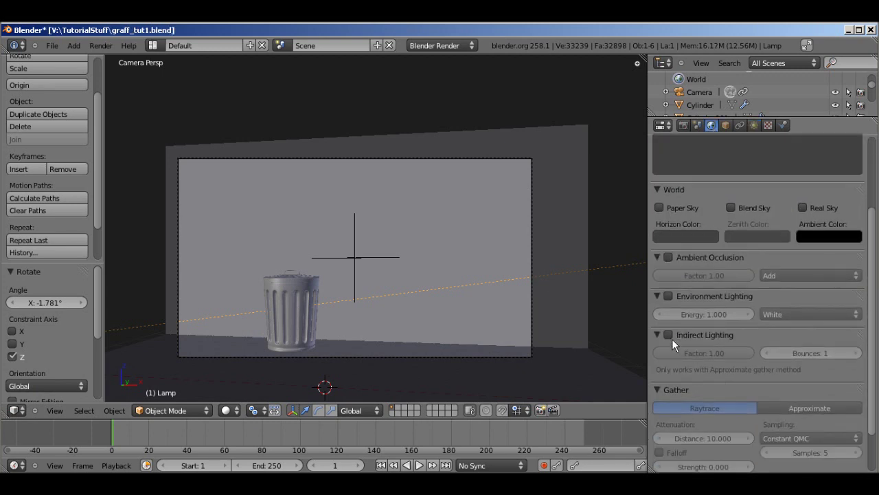
click(669, 296)
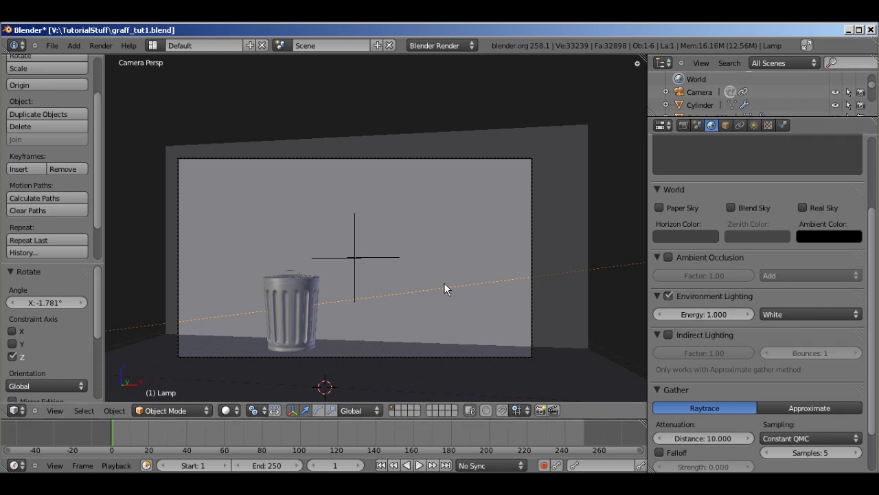
key(F12)
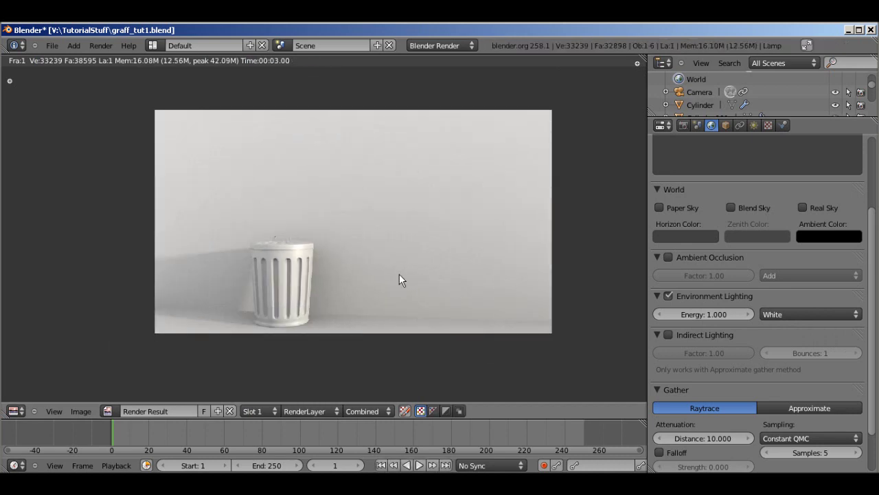
scroll(404, 273, up, 2)
scroll(426, 269, down, 1)
Step: Set environment lighting energy to 0.4 and use Sky Color as its source
key(Escape)
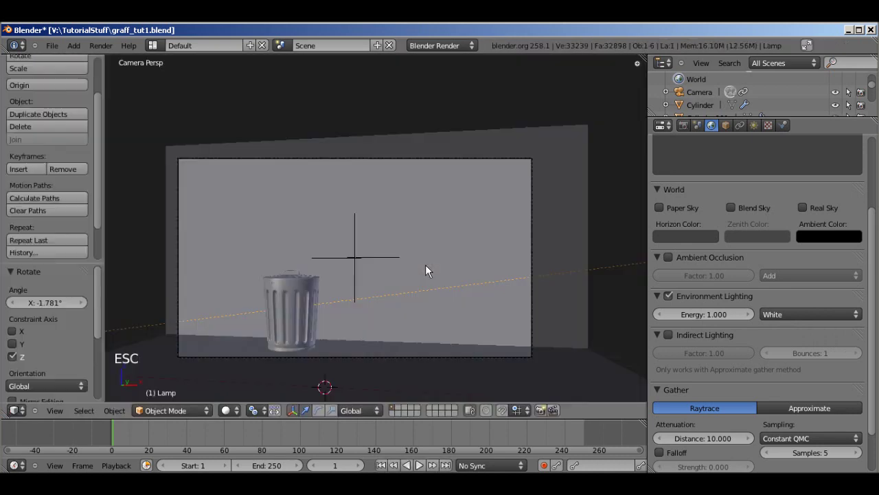
click(705, 312)
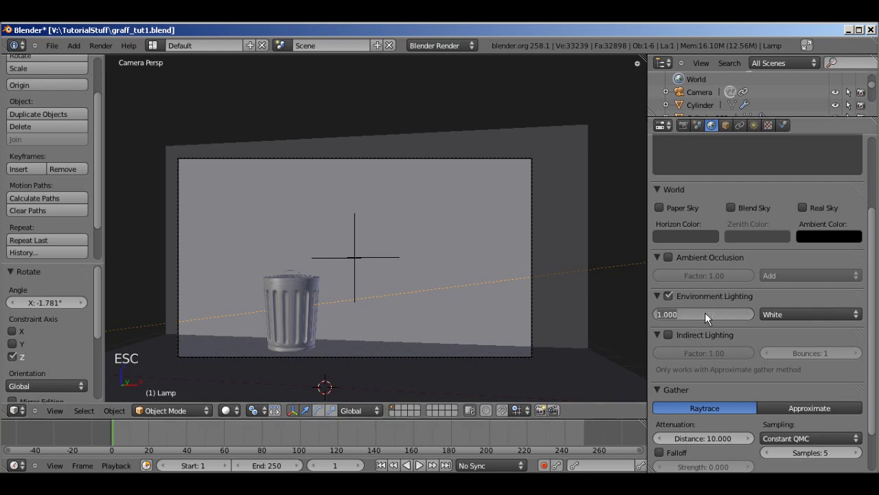
key(BackSpace)
text(0.4)
key(Return)
scroll(768, 346, up, 2)
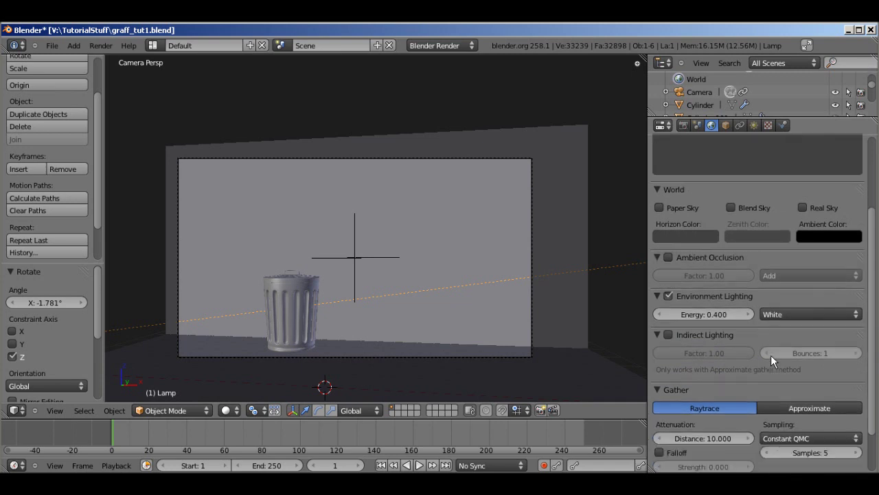
scroll(774, 348, down, 1)
click(783, 340)
click(779, 313)
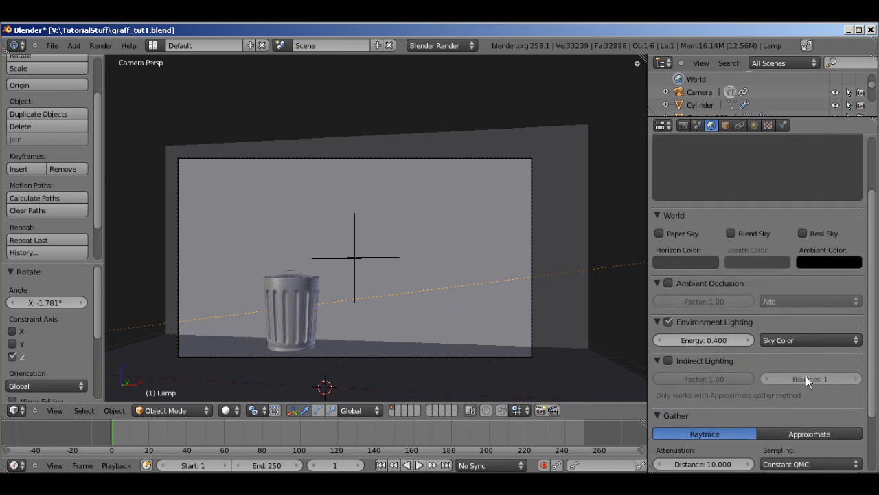
Step: Make the horizon colour light blue and the zenith a darker blue
scroll(757, 286, up, 2)
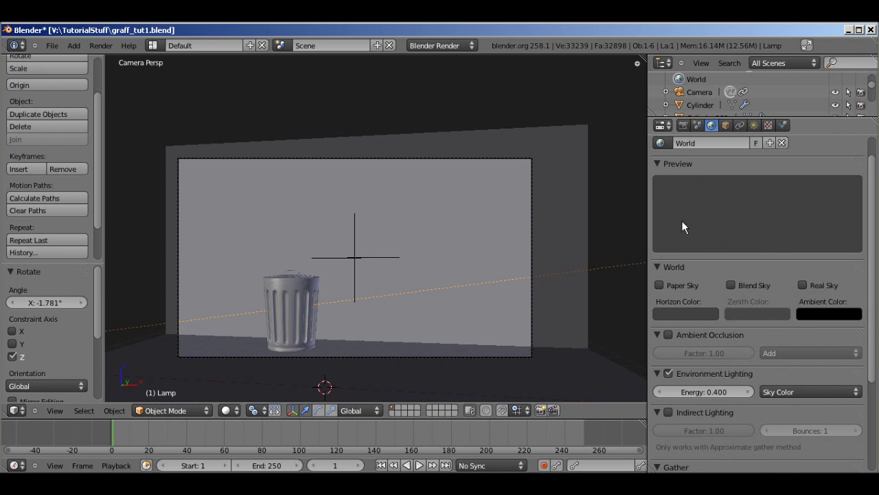
click(709, 313)
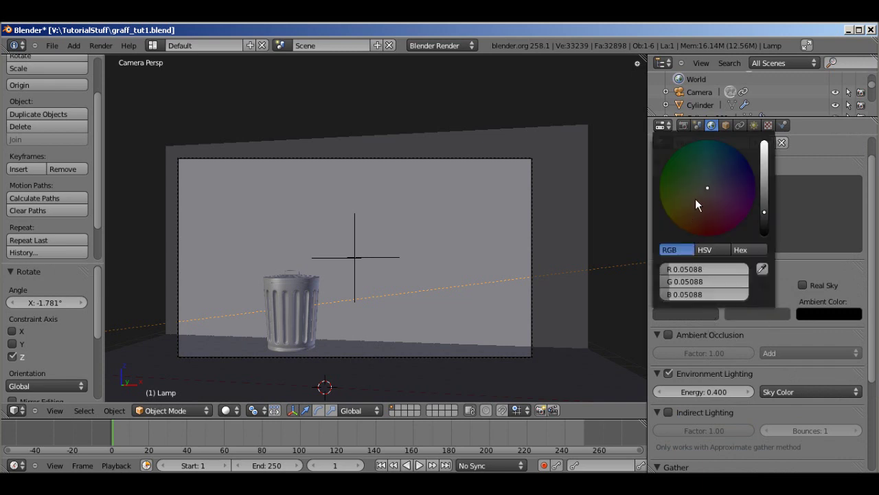
drag(766, 212, 764, 180)
drag(711, 183, 714, 152)
drag(765, 182, 765, 175)
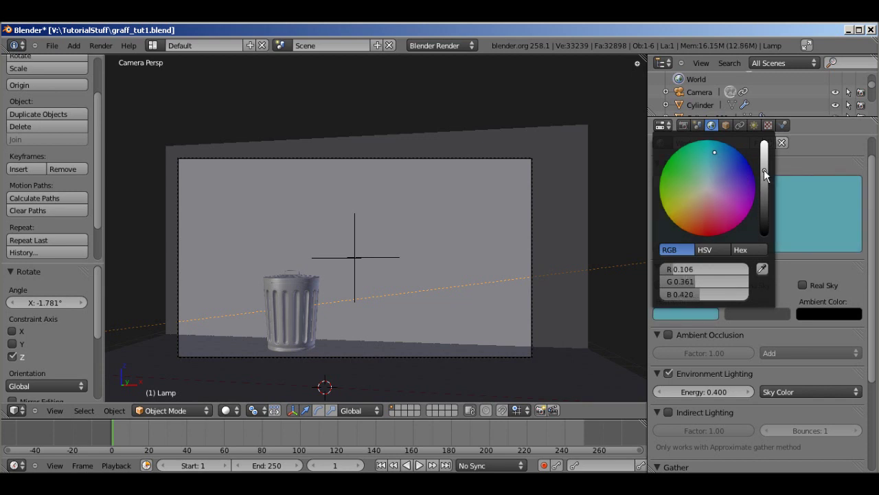
drag(717, 152, 718, 152)
click(770, 314)
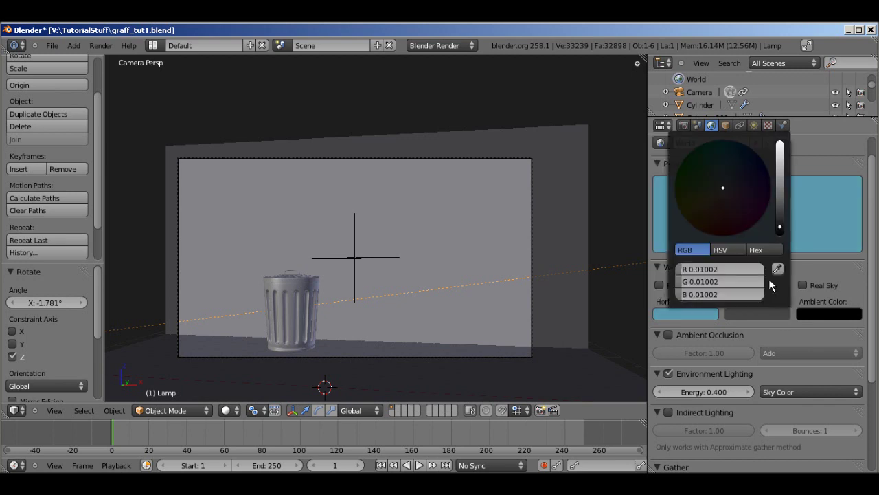
drag(780, 224, 728, 156)
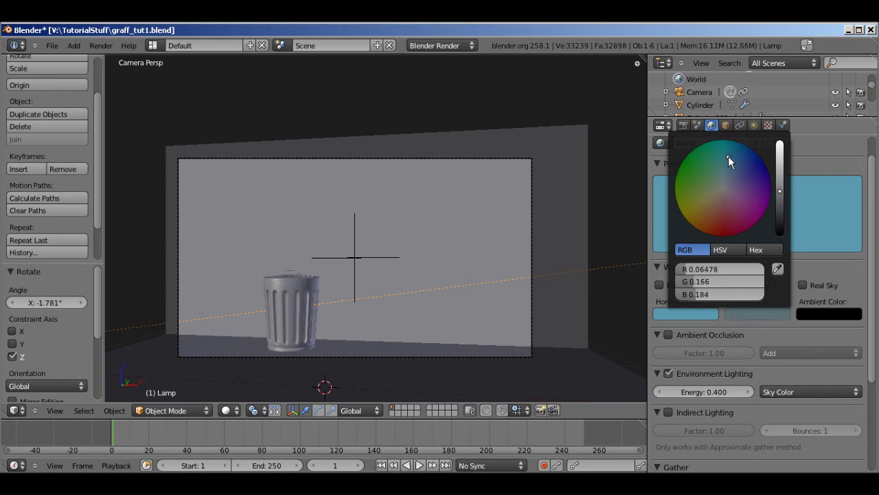
key(ctrl+s)
click(365, 303)
key(F12)
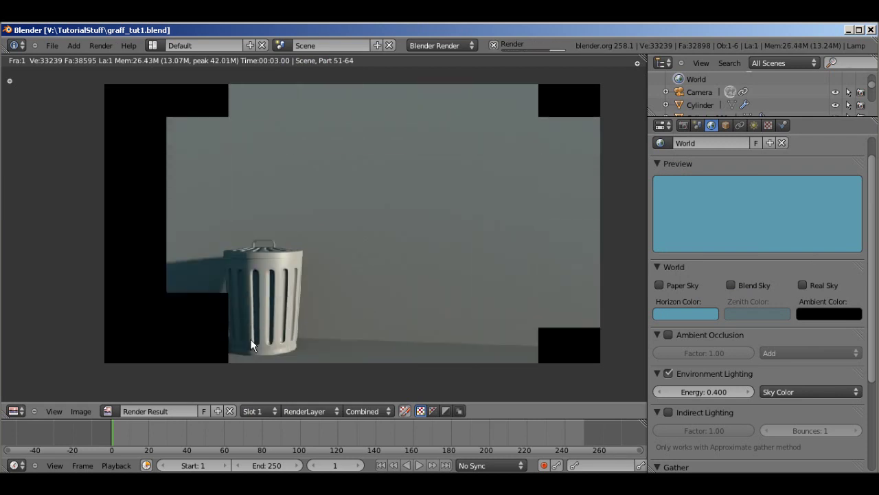
key(Escape)
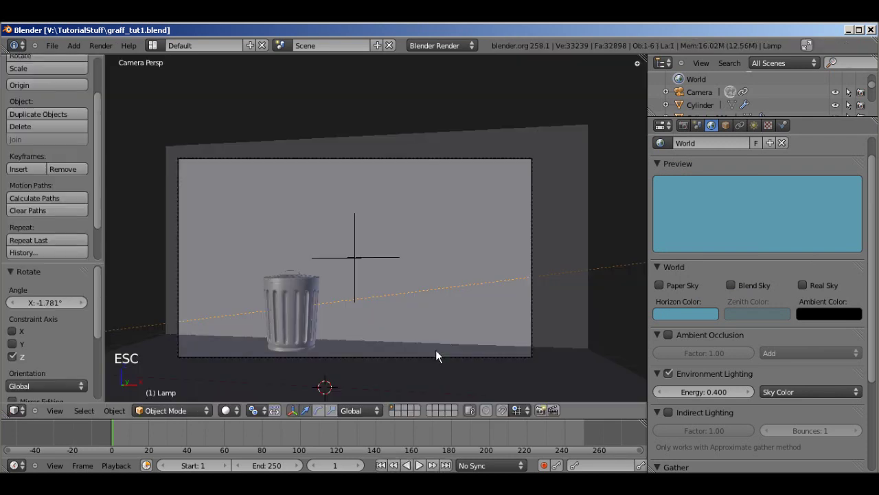
scroll(699, 405, down, 3)
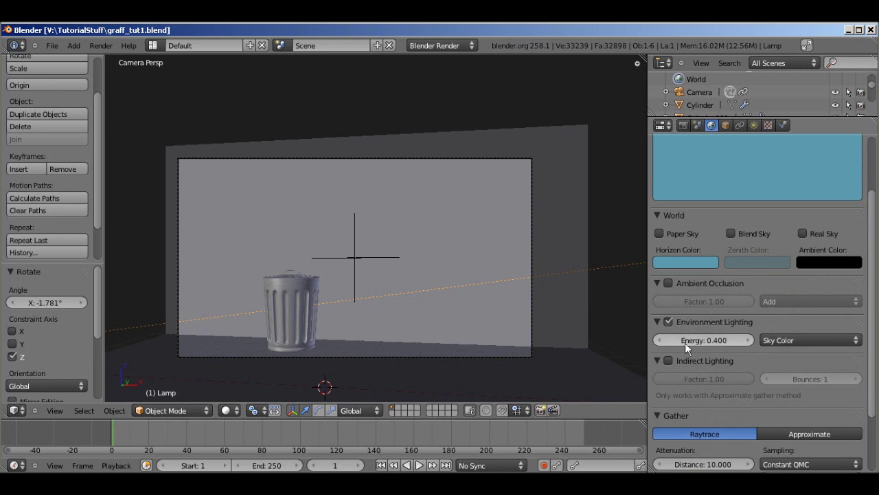
drag(723, 342, 818, 343)
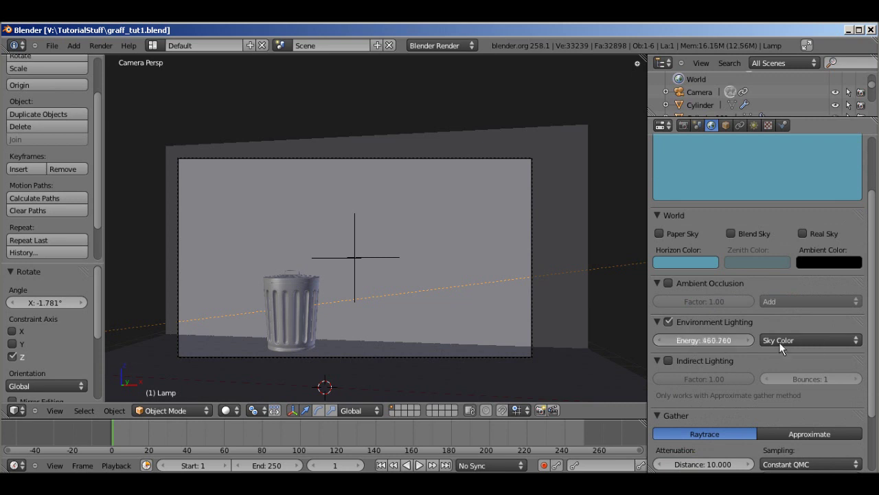
click(691, 341)
text(1)
key(Return)
key(F12)
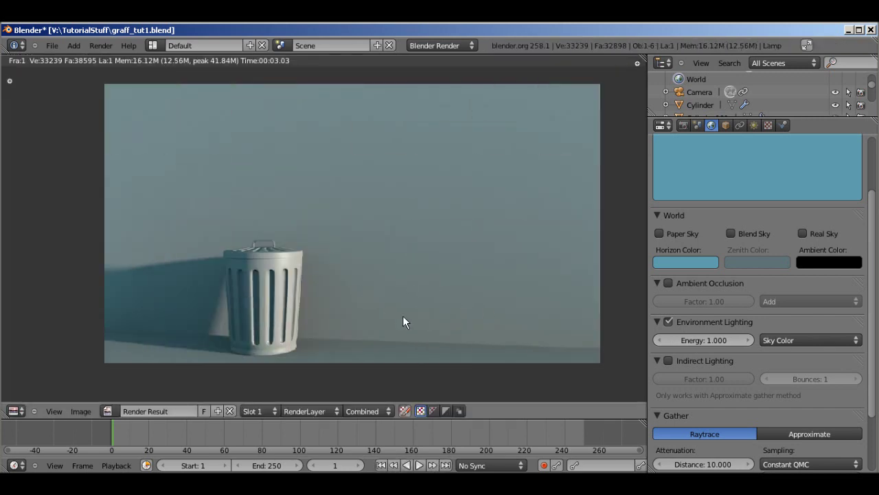
click(699, 340)
text(0.4)
key(Return)
key(F12)
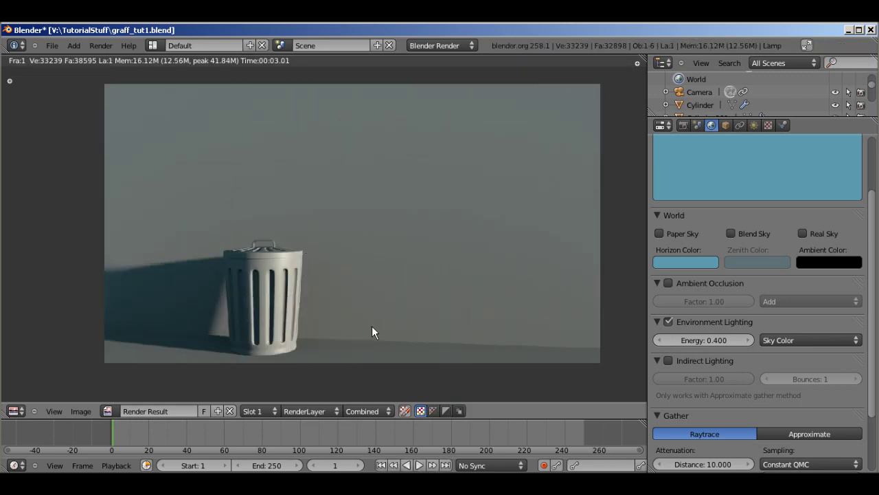
key(Escape)
Step: Render a test image from the camera view and close it
key(KP_0)
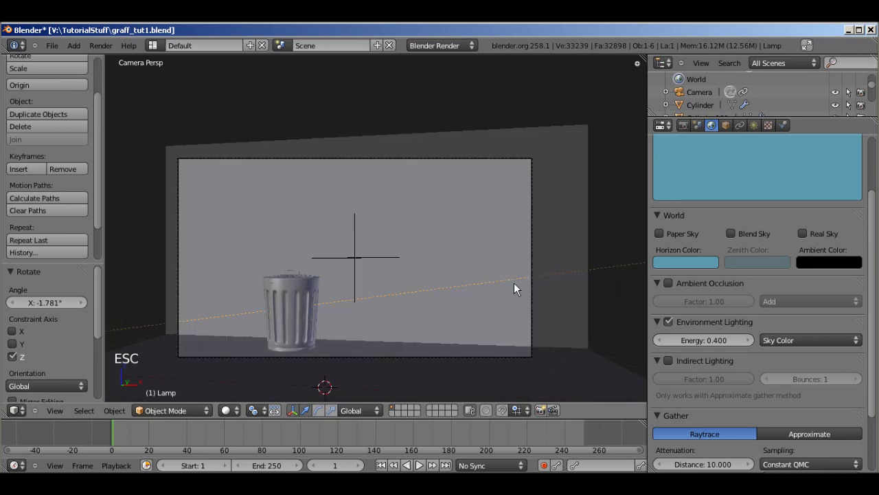
key(F12)
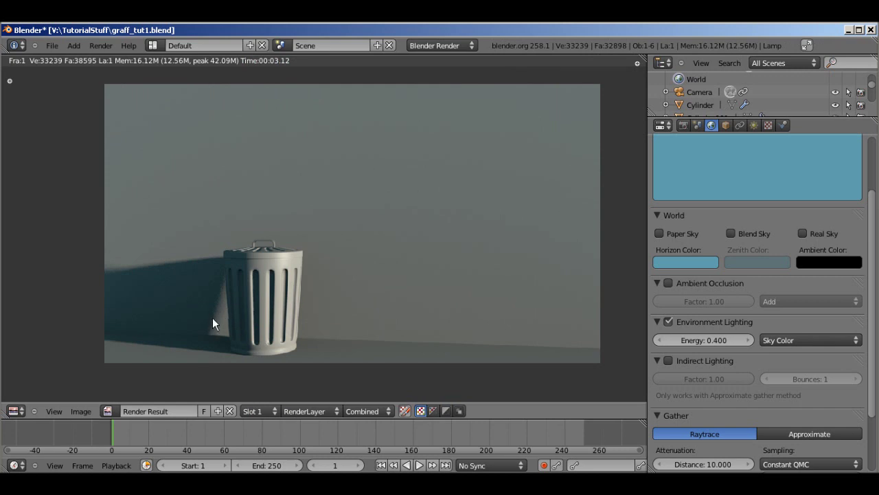
key(Escape)
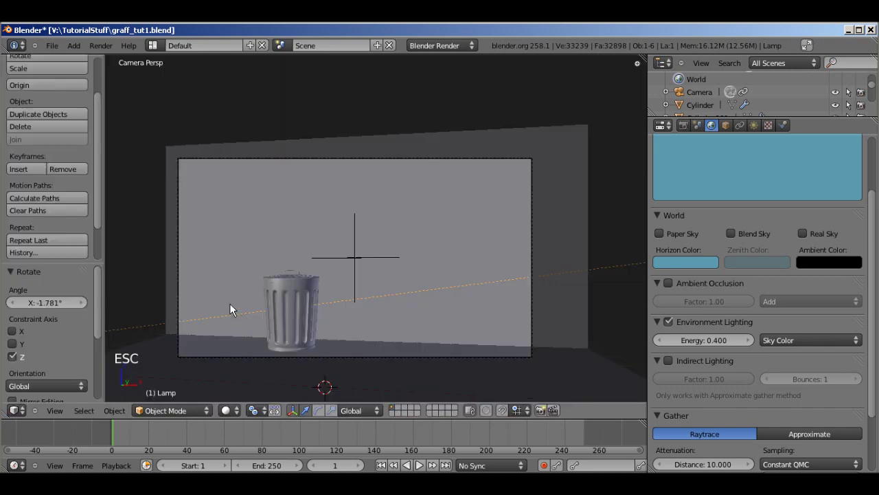
Step: Rotate the lamp about Z to -3.942° and render again from the camera
middle_drag(427, 273, 432, 309)
key(r)
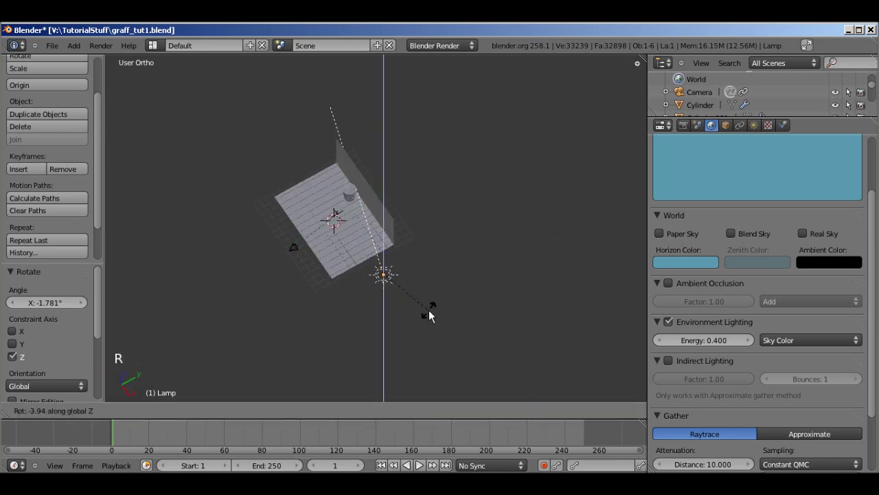
click(428, 310)
key(KP_0)
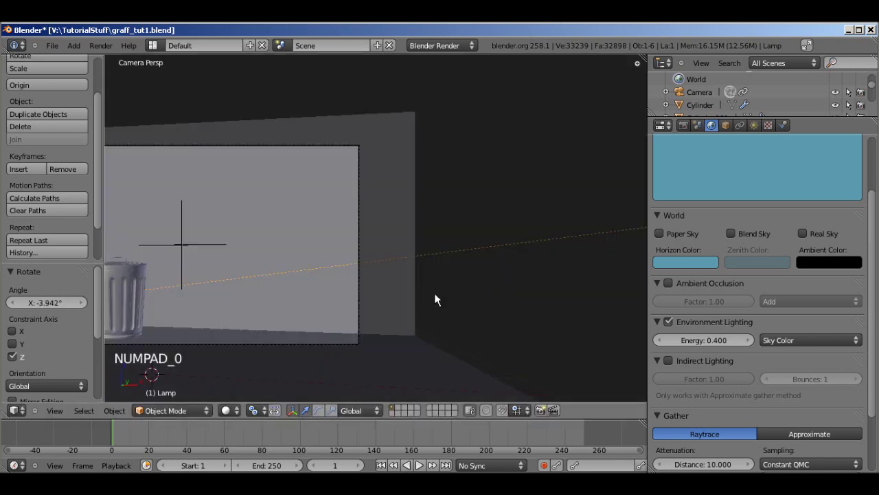
key(F12)
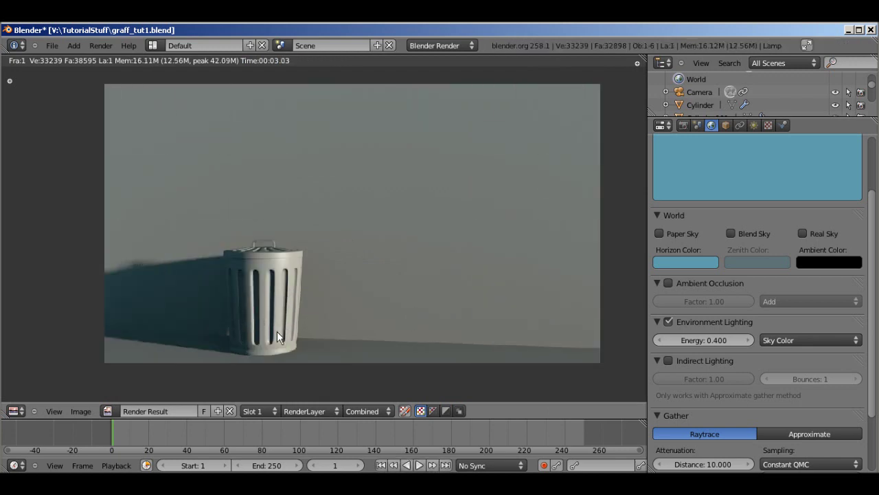
key(Escape)
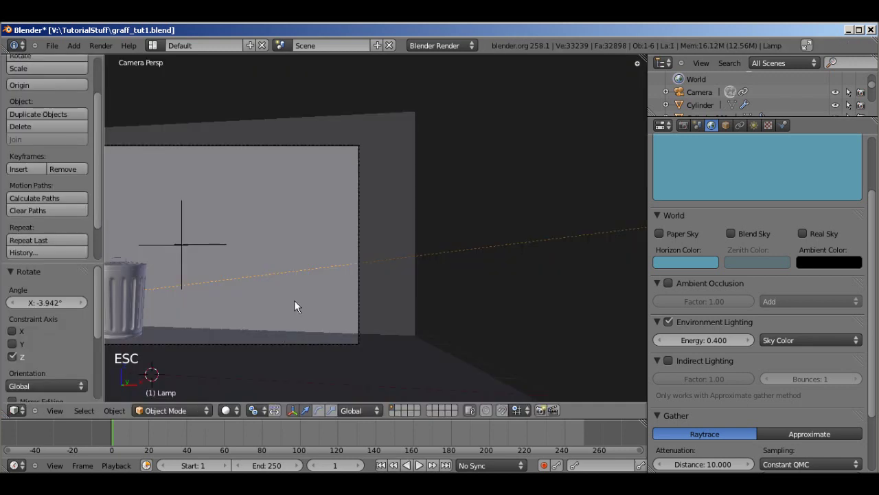
Step: Enable ambient occlusion with Multiply blending and a factor of 0.6
click(667, 283)
key(Home)
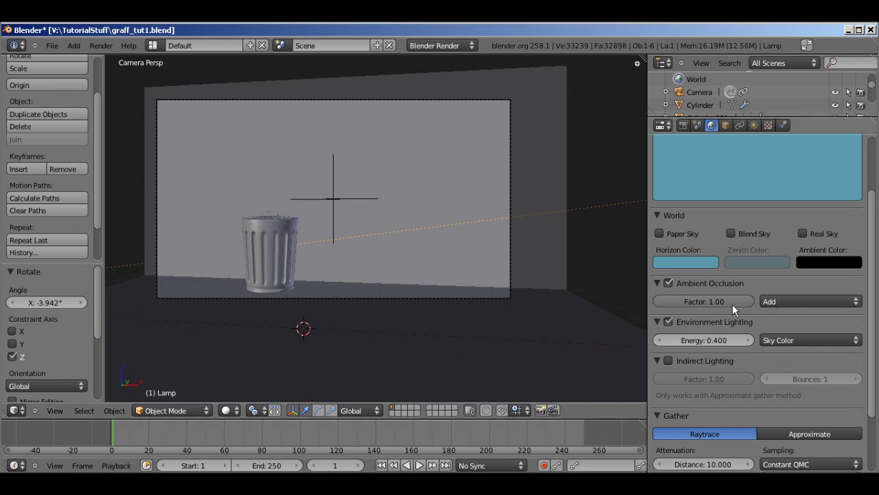
click(783, 302)
click(794, 289)
click(706, 300)
text(.6)
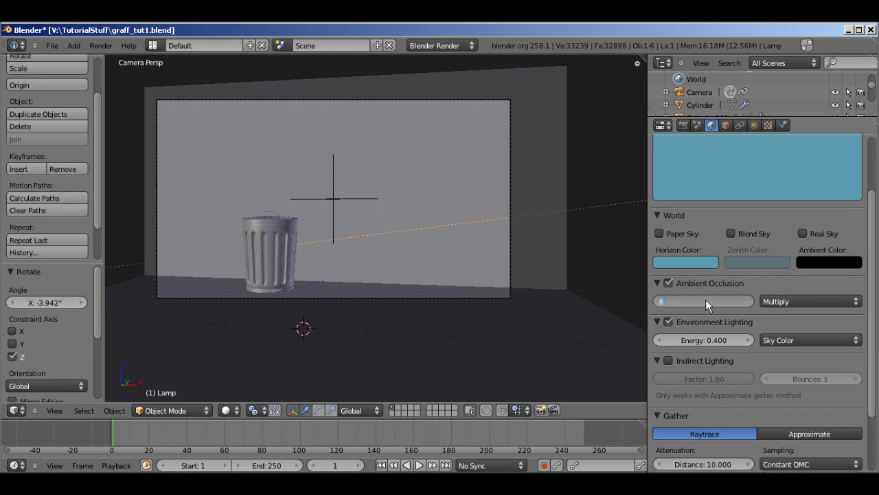
key(Return)
Step: Set the ambient occlusion factor to 0.8 and save graff_tut1.blend
click(709, 302)
text(.8)
key(Return)
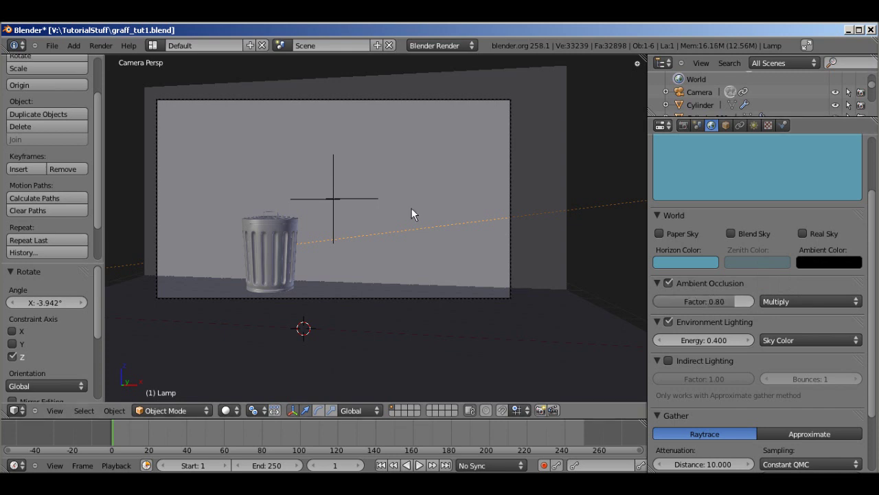
key(ctrl+s)
click(411, 208)
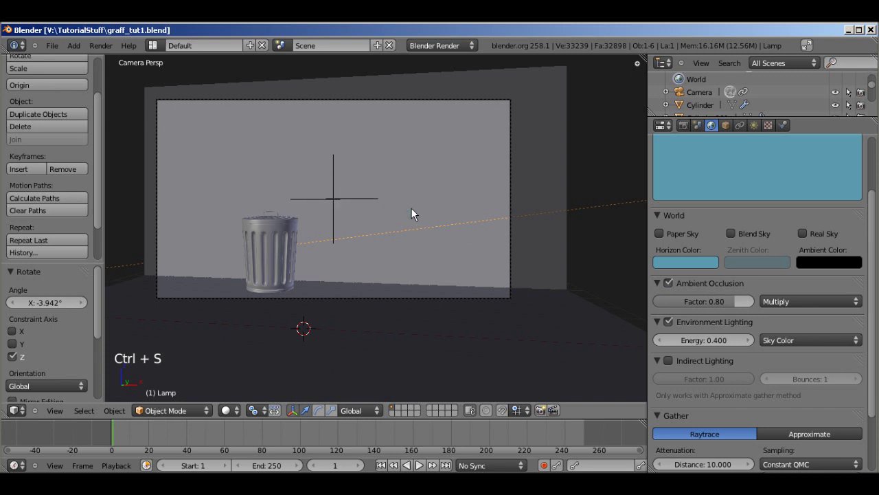
Step: Render an ambient-occlusion test image, close it, and save the file again
key(F12)
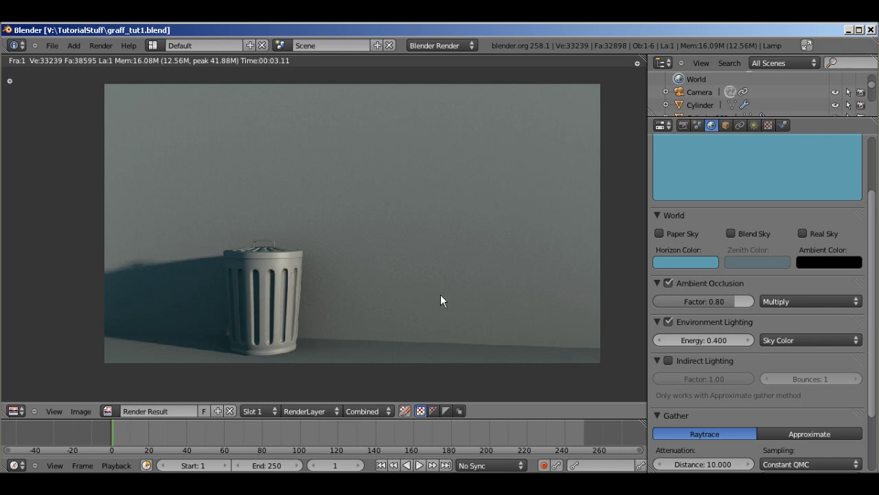
middle_drag(440, 295, 379, 280)
scroll(376, 282, down, 1)
key(Escape)
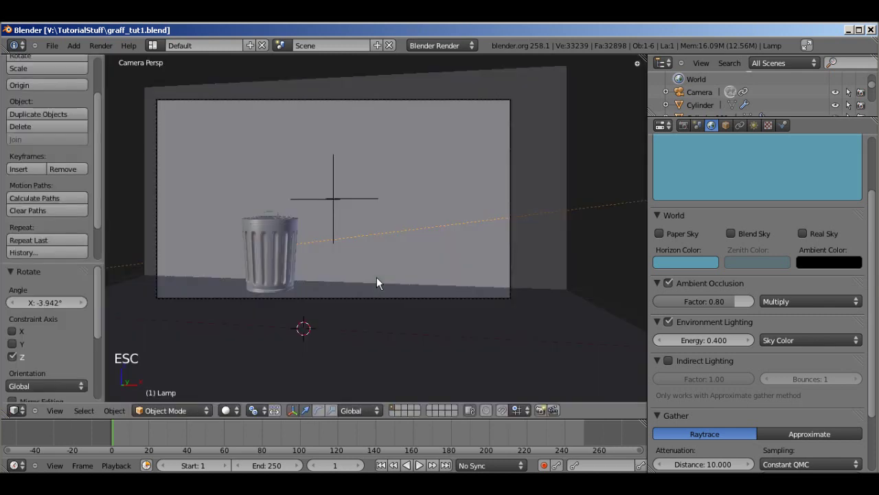
scroll(376, 277, down, 3)
scroll(376, 277, up, 3)
key(ctrl+s)
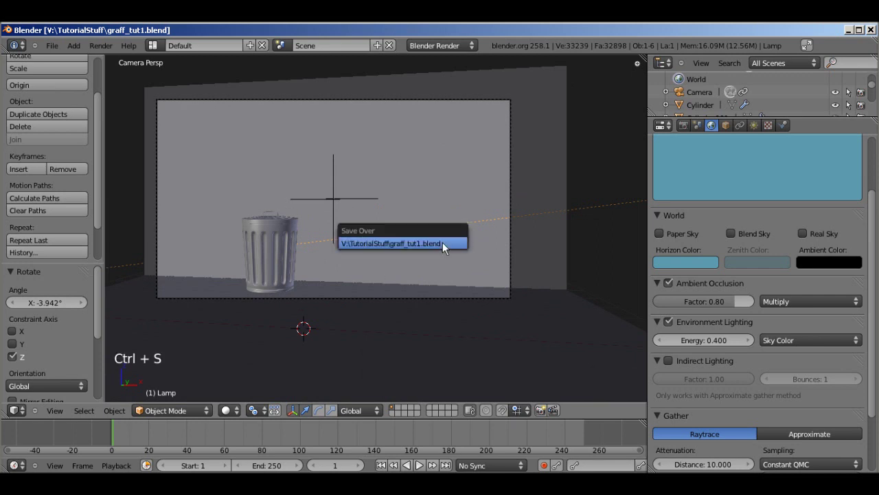
click(442, 243)
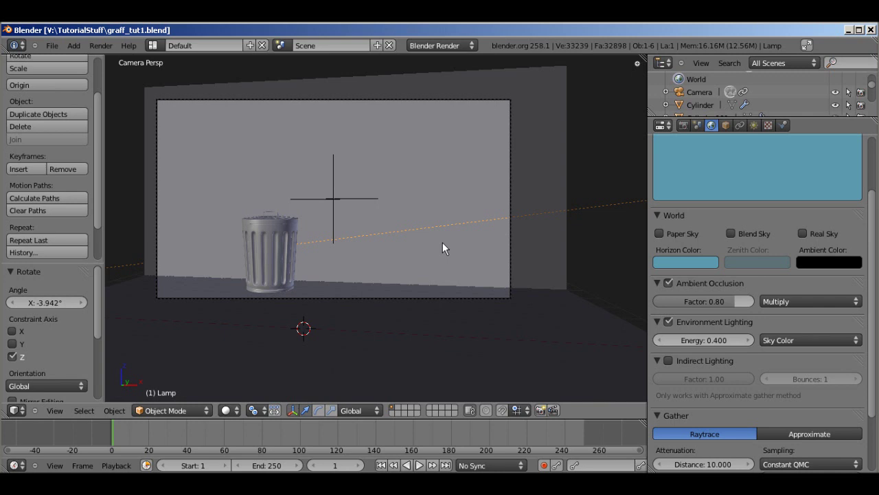
Step: Switch to front orthographic view and zoom in on the scene
key(KP_1)
key(KP_5)
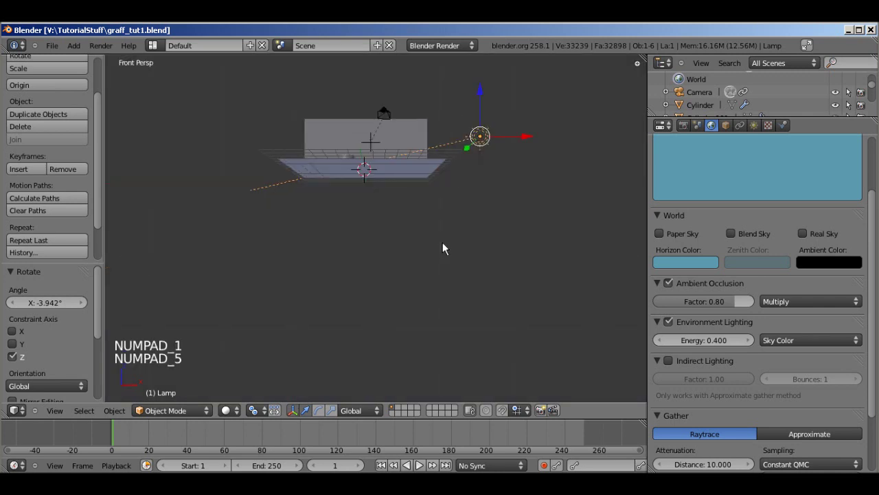
key(KP_5)
scroll(443, 248, up, 4)
shift+scroll(442, 249, up, 4)
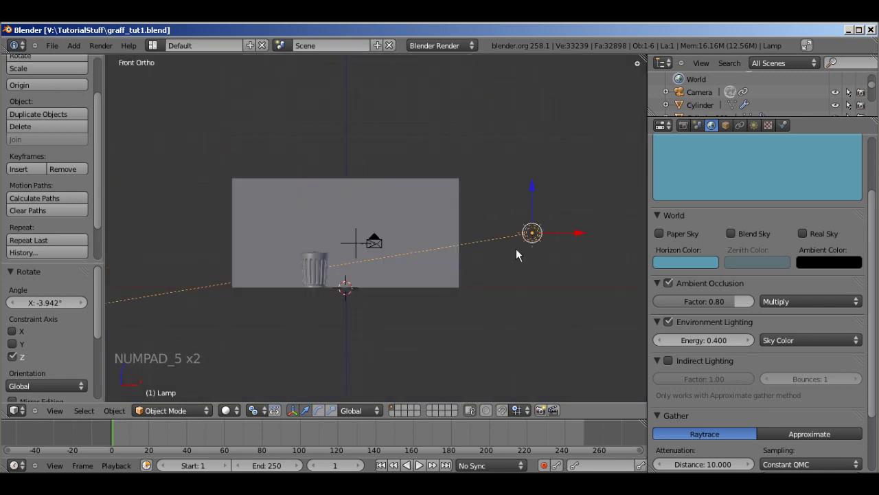
scroll(481, 255, up, 4)
Step: Move the camera and empty to another layer, leaving only the trash can and backdrop
shift+right_click(373, 258)
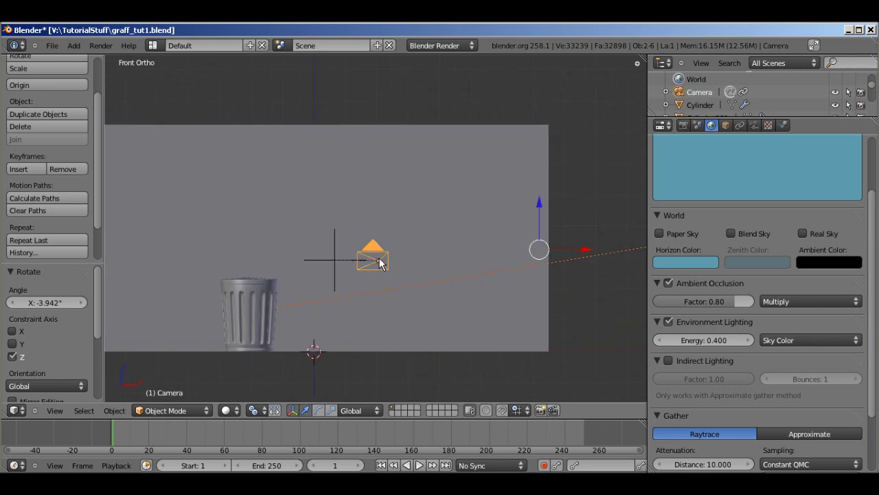
shift+right_click(335, 260)
key(m)
key(m)
key(m)
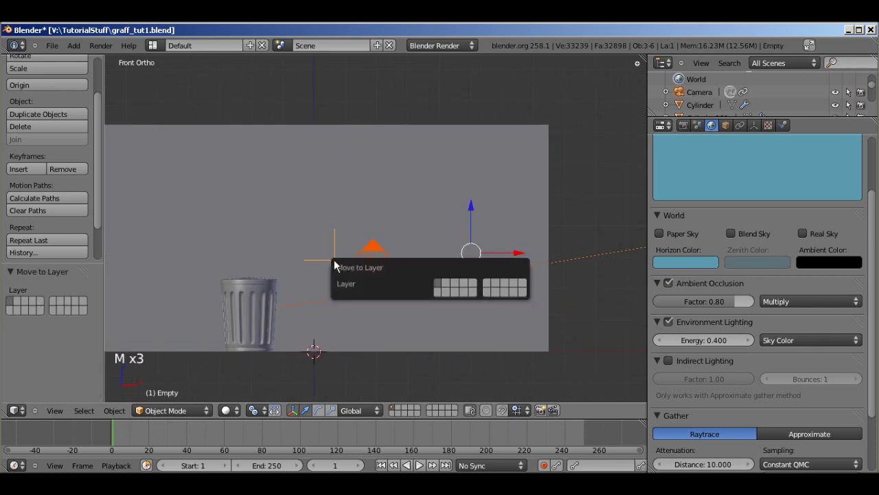
click(475, 282)
scroll(437, 261, down, 2)
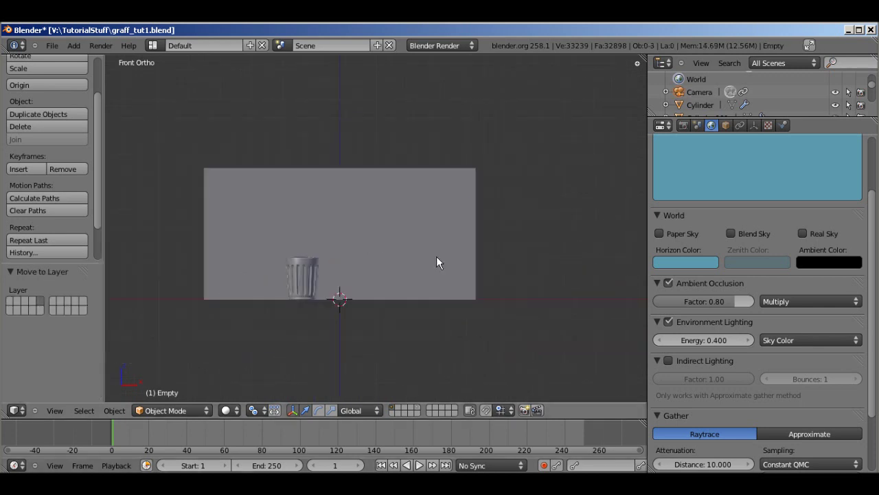
middle_drag(438, 261, 415, 294)
scroll(405, 293, up, 3)
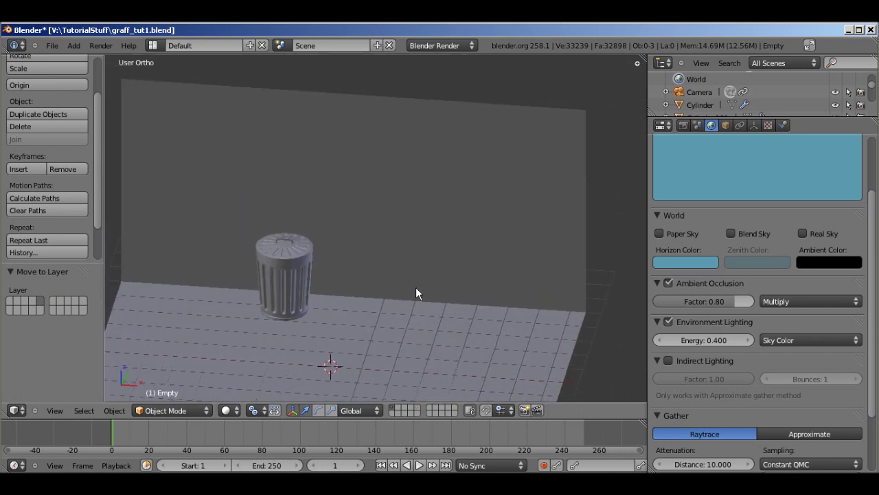
Step: Add a new plane and raise it vertically along Z
key(shift+a)
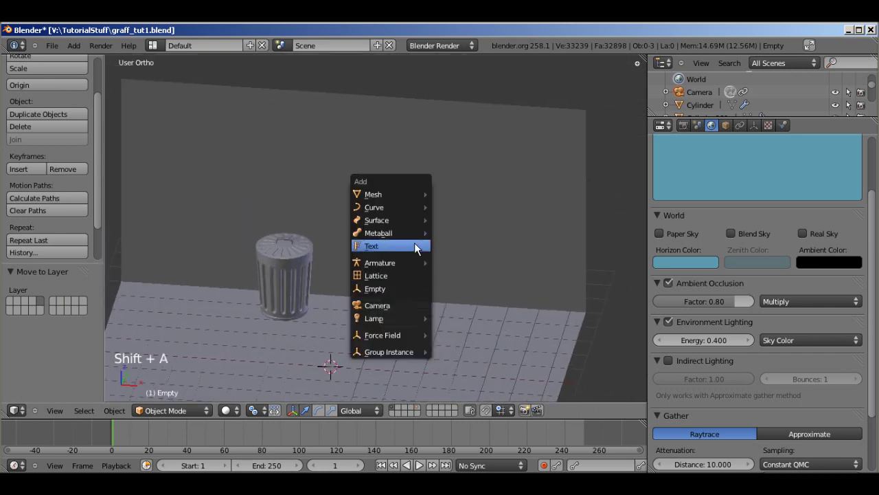
mouse_move(410, 194)
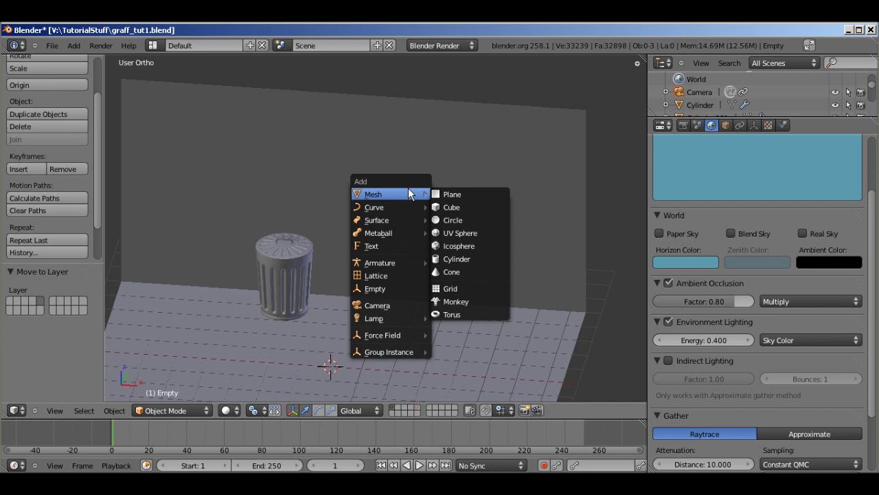
click(452, 195)
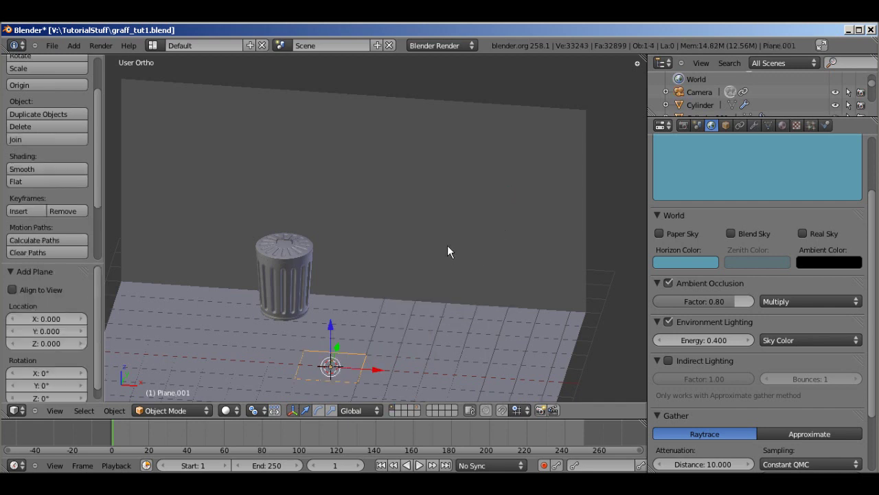
key(g)
key(z)
click(331, 304)
mouse_move(406, 294)
middle_down()
mouse_move(395, 265)
mouse_move(343, 240)
mouse_move(379, 237)
mouse_move(382, 226)
mouse_move(400, 234)
mouse_move(417, 332)
mouse_move(415, 300)
middle_up()
scroll(389, 242, up, 3)
Step: In edit mode, enlarge the plane and narrow it to 0.677 along X
key(Tab)
scroll(395, 227, down, 2)
scroll(417, 332, down, 3)
key(s)
click(480, 316)
key(s)
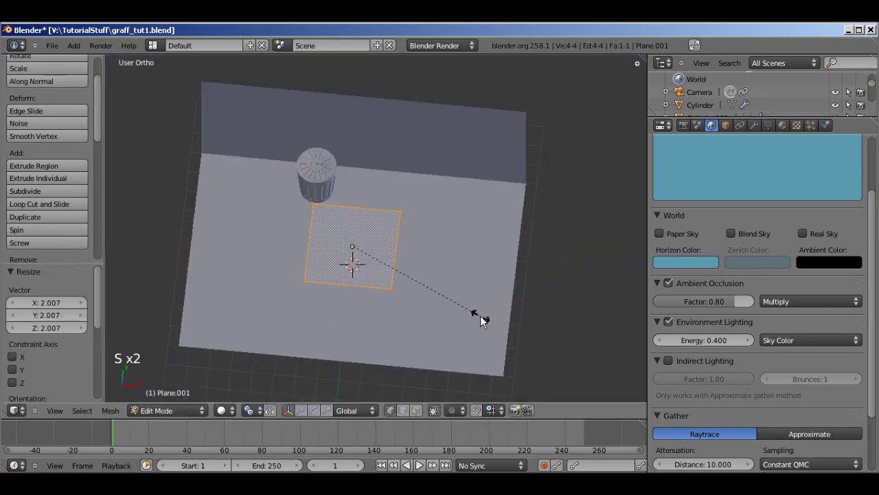
key(s)
key(x)
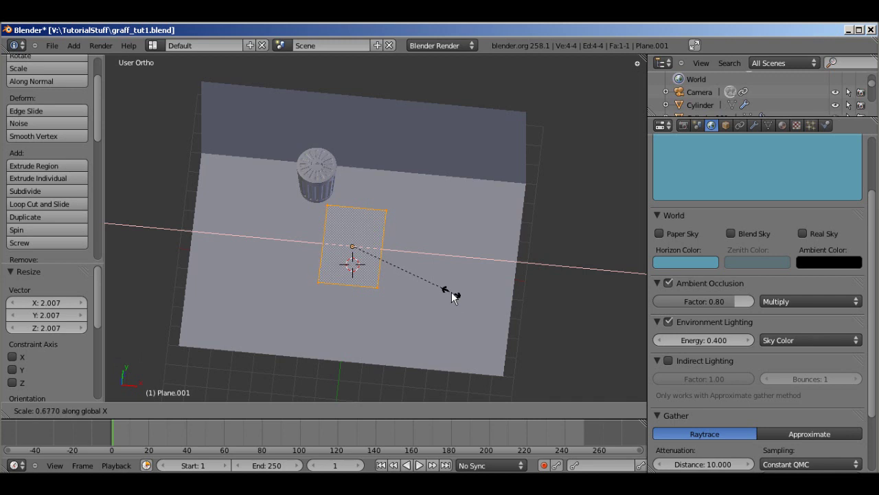
click(446, 282)
Step: Rotate the plane 90° about X so it stands upright
middle_drag(446, 282, 343, 229)
text(rx)
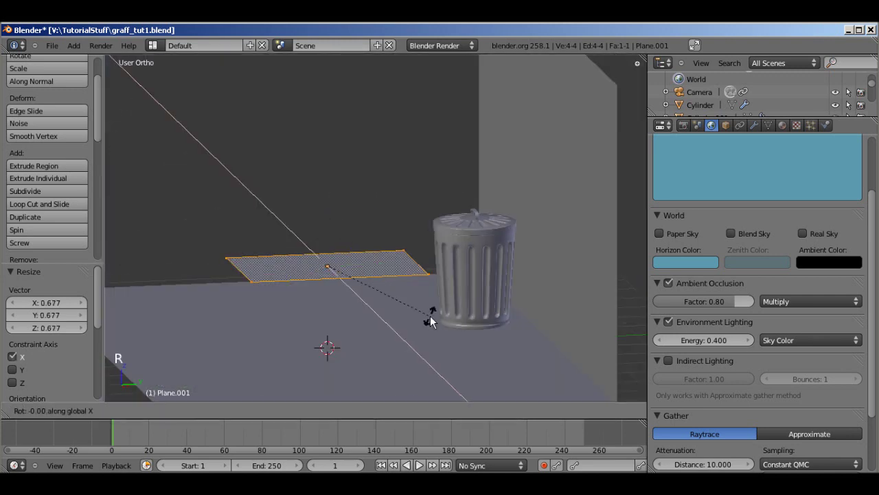
text(0)
text(-90)
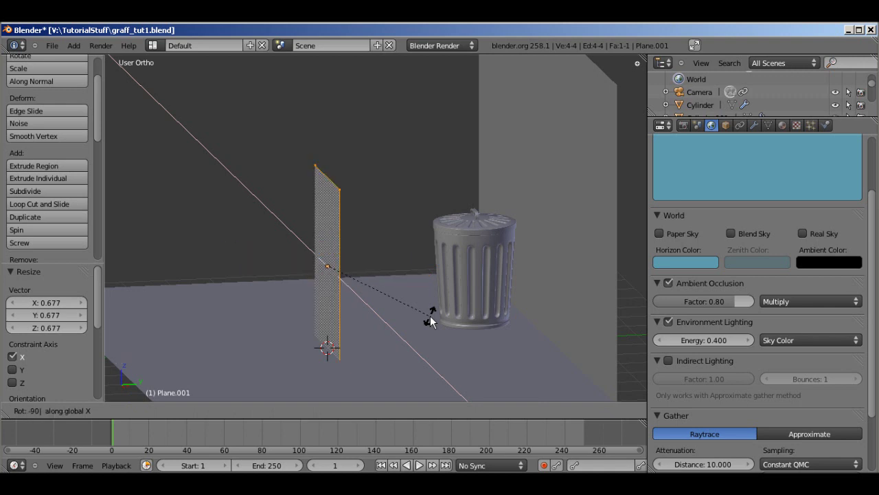
key(Escape)
text(r)
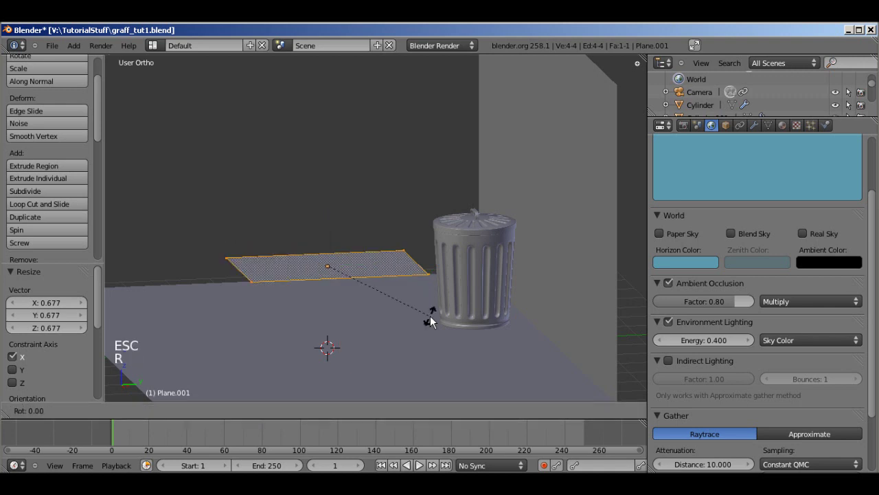
text(x90)
key(Return)
Step: In front view, move the board to the right and enlarge its mesh
key(KP_1)
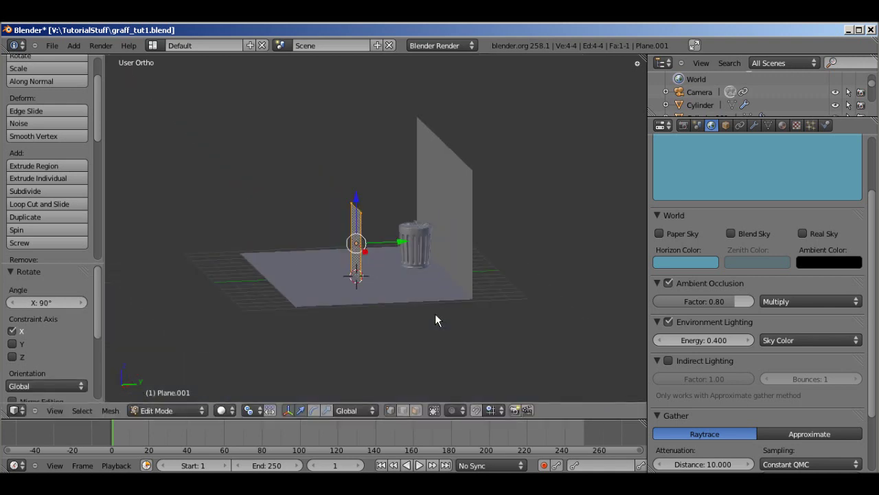
shift+middle_drag(490, 249, 396, 290)
key(Tab)
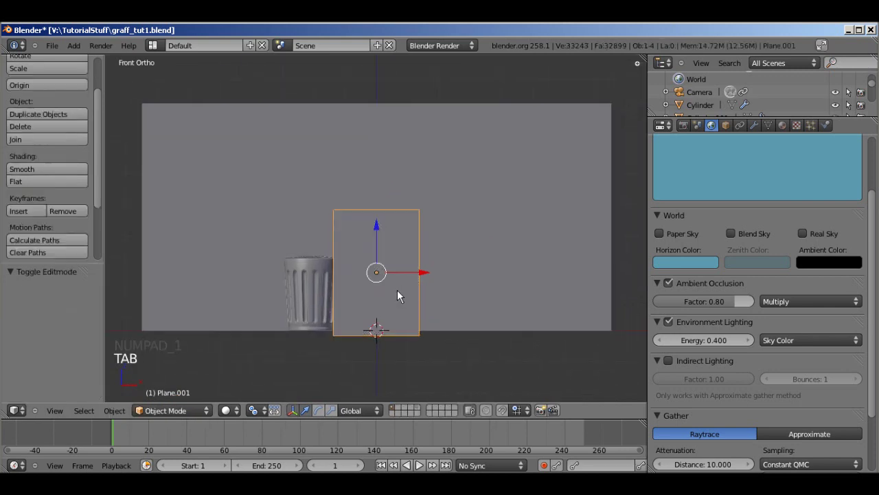
key(g)
click(437, 289)
key(Tab)
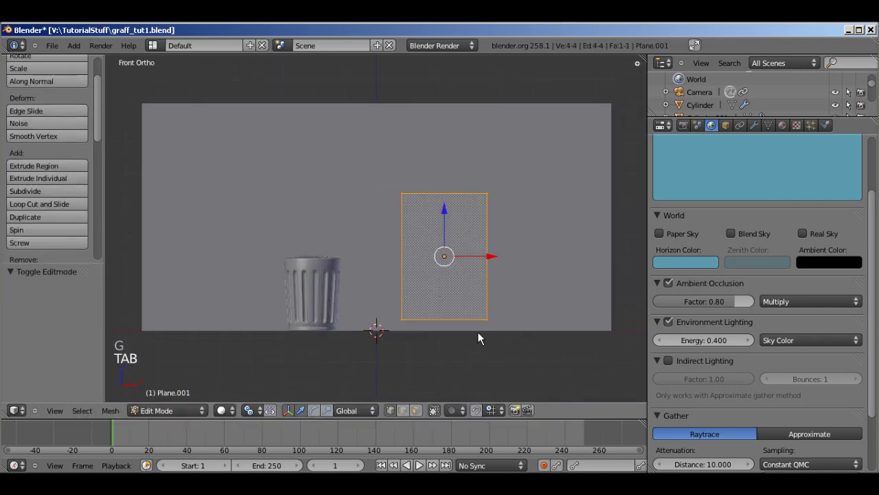
key(s)
click(540, 360)
key(Tab)
key(g)
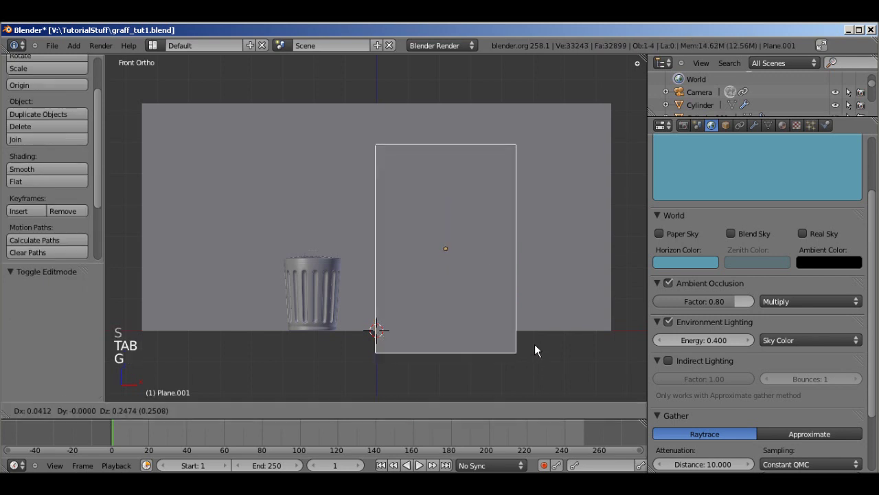
click(545, 317)
Step: Shrink the board slightly and set it down just above the floor beside the trash can
key(s)
click(566, 318)
key(Tab)
key(s)
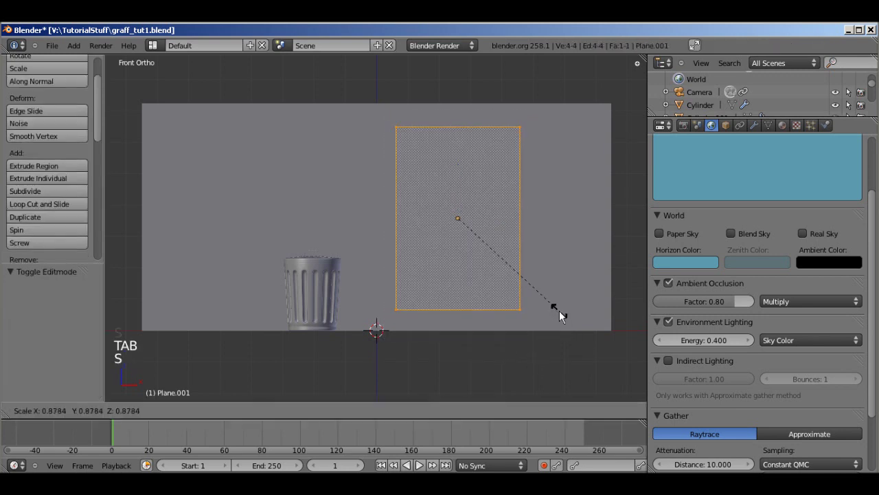
click(558, 315)
key(Tab)
key(g)
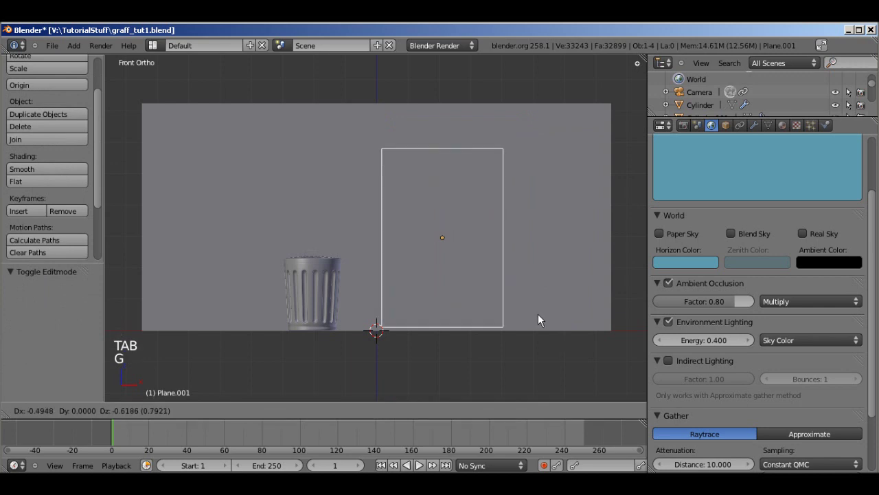
click(543, 311)
mouse_move(527, 287)
middle_down()
mouse_move(449, 322)
mouse_move(527, 296)
middle_up()
key(KP_1)
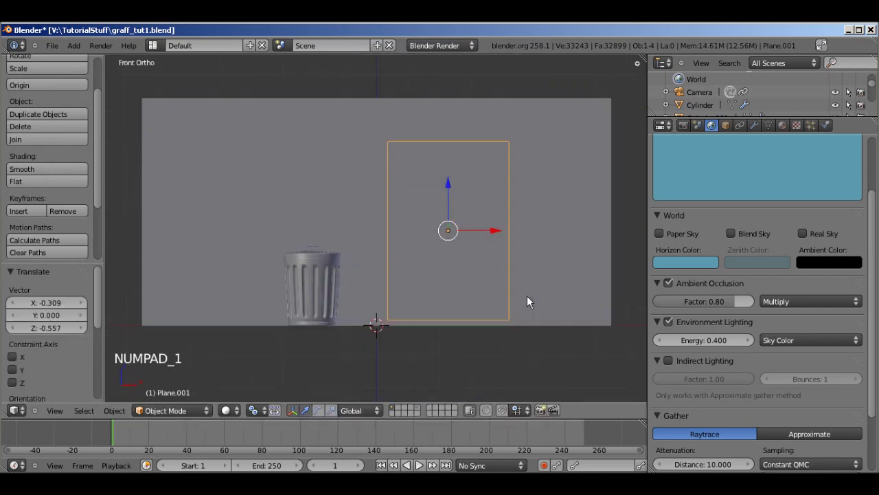
key(Tab)
scroll(518, 299, up, 3)
Step: Save the file over the existing one
shift+middle_drag(543, 256, 458, 256)
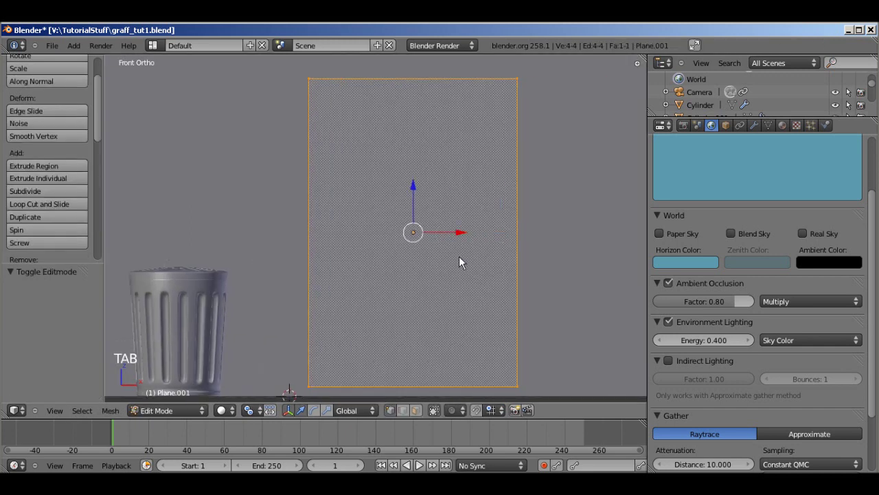
scroll(50, 145, down, 10)
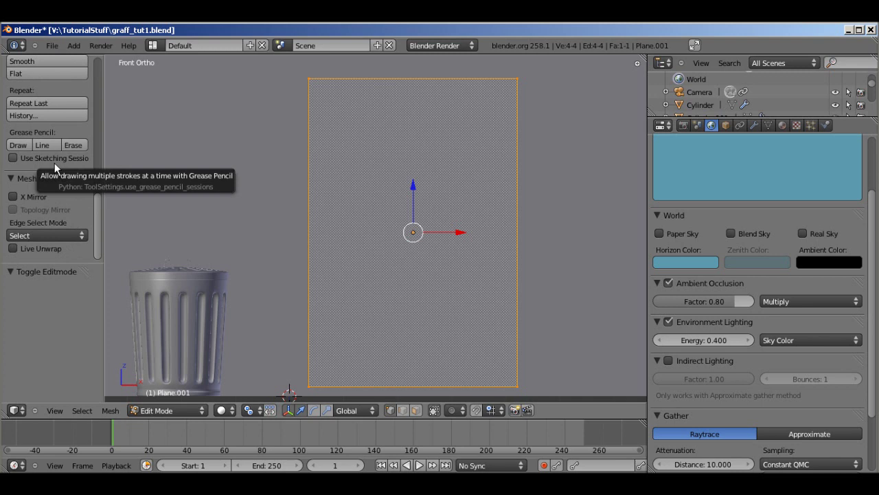
key(ctrl+s)
click(246, 275)
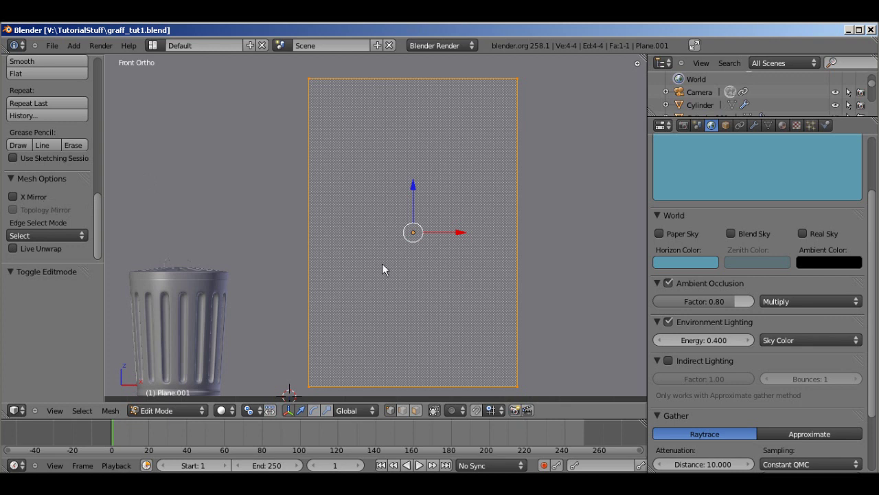
Step: Subdivide the board with 10 cuts, then undo it
key(w)
key(w)
key(w)
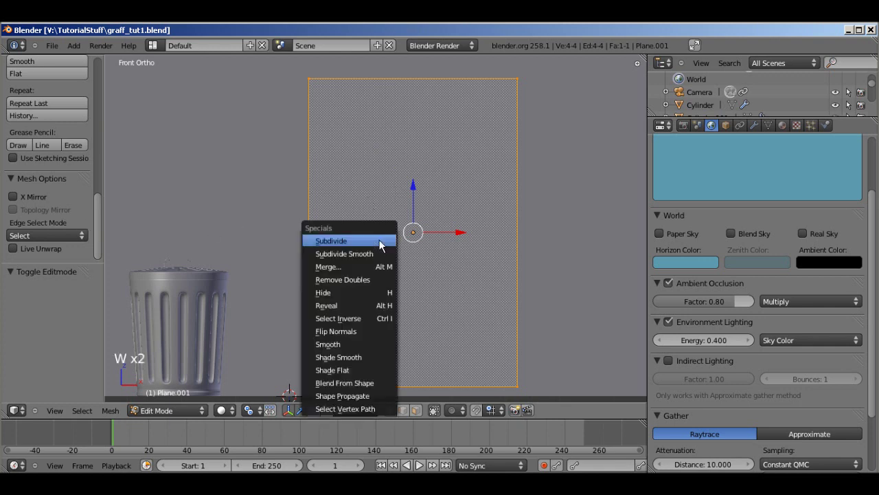
click(373, 241)
drag(52, 299, 255, 303)
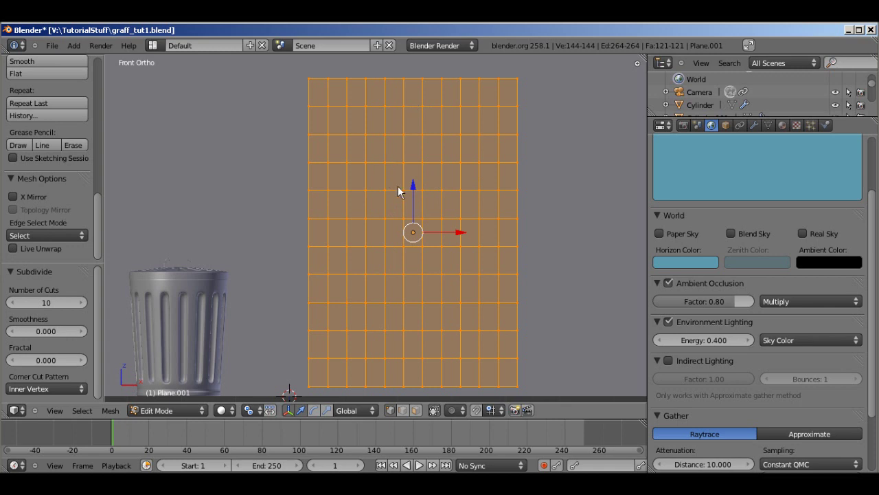
key(ctrl+z)
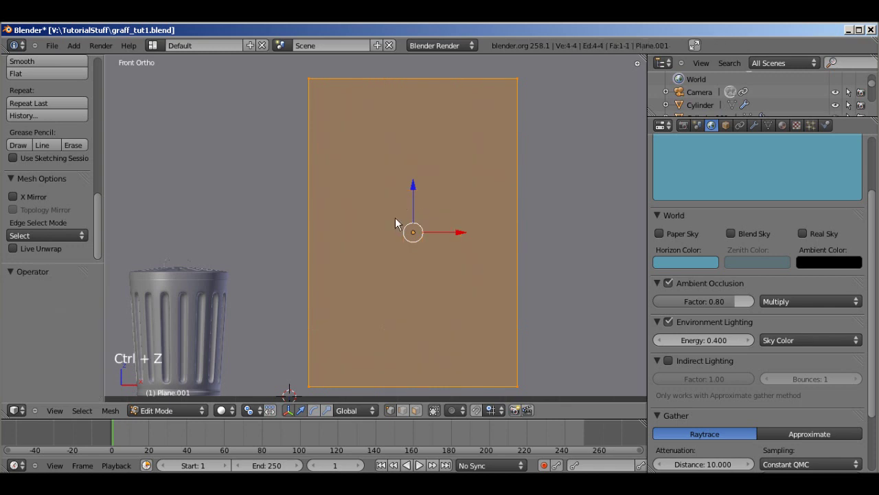
scroll(420, 248, down, 2)
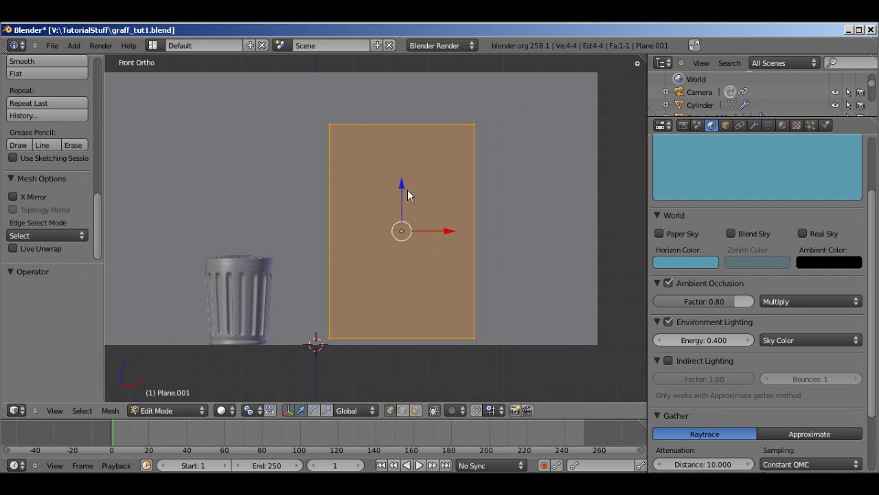
Step: Add two horizontal loop cuts and one centred vertical loop cut, then deselect all
key(ctrl+r)
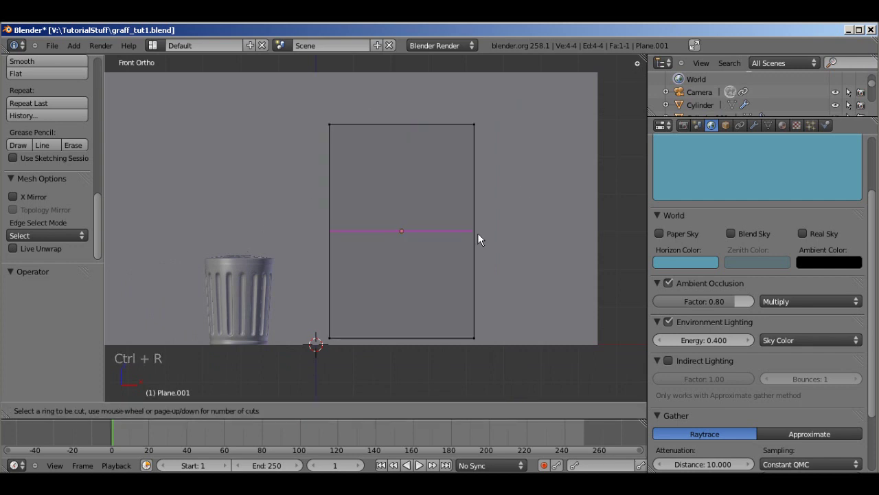
scroll(479, 235, up, 1)
click(477, 232)
right_click(400, 174)
key(ctrl+r)
click(408, 196)
click(408, 196)
key(a)
scroll(439, 184, up, 2)
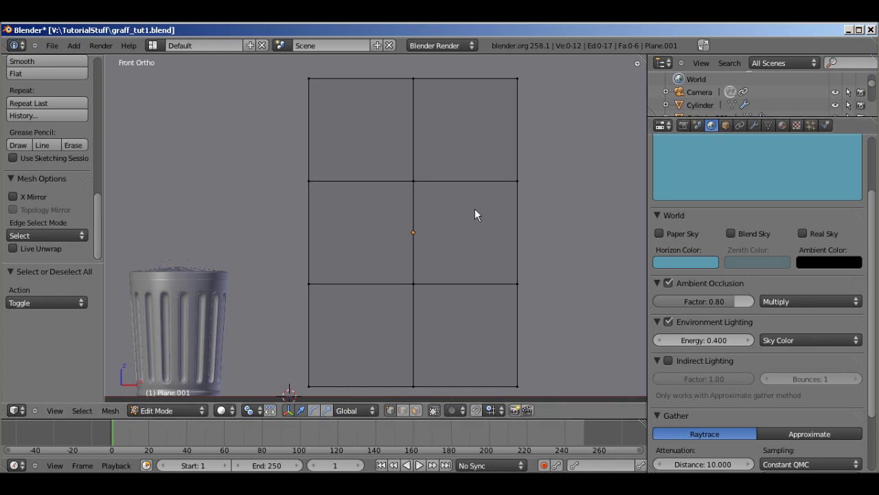
Step: Select all of the board and apply Subdivide with 5 cuts
key(w)
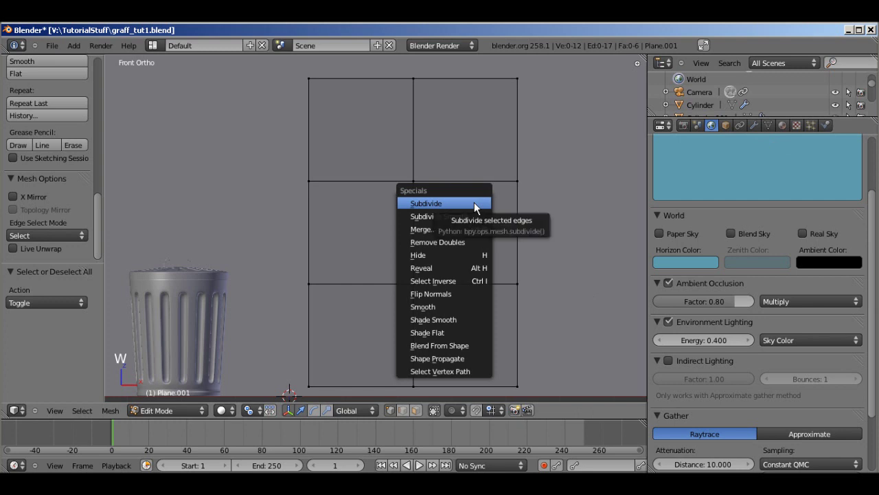
key(a)
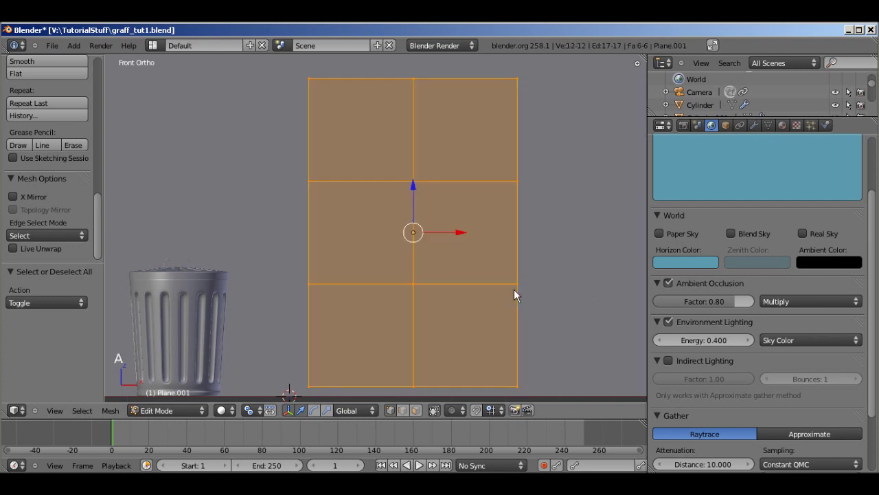
key(w)
click(459, 256)
drag(55, 304, 182, 318)
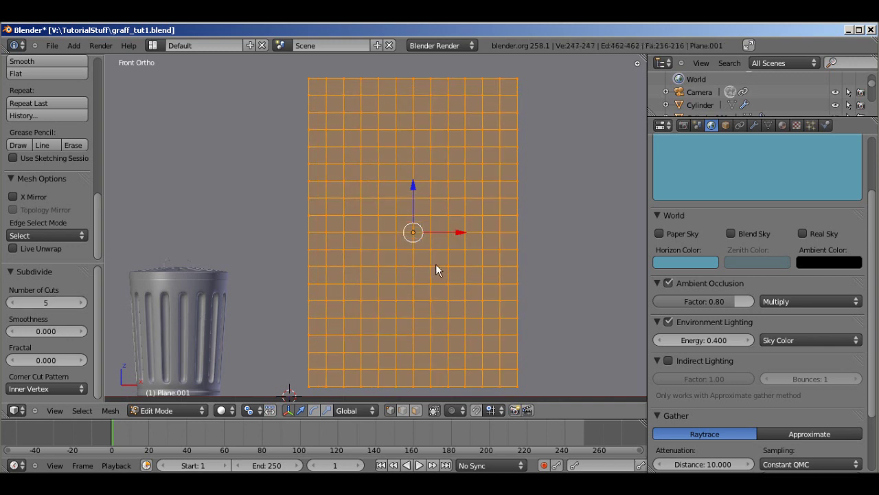
middle_drag(442, 269, 343, 294)
middle_drag(407, 280, 408, 276)
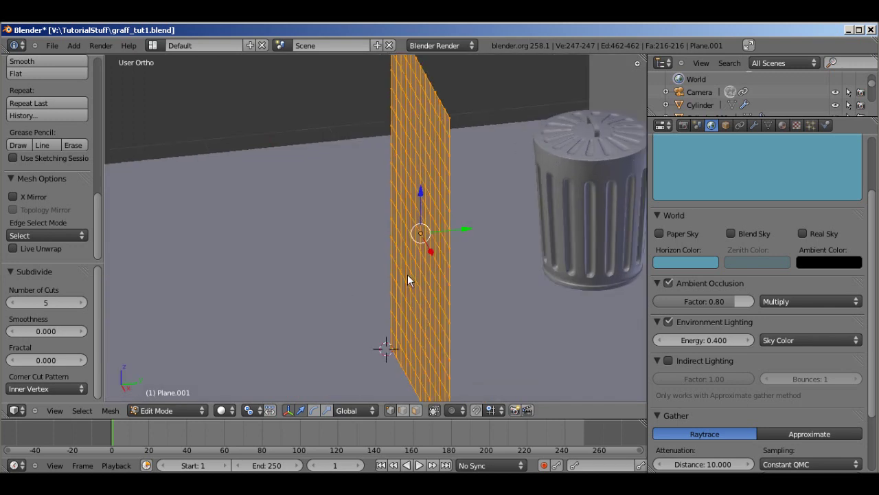
Step: Extrude the board's faces to give it thickness
mouse_move(430, 242)
middle_down()
mouse_move(398, 264)
mouse_move(490, 267)
mouse_move(405, 254)
mouse_move(465, 244)
mouse_move(455, 252)
mouse_move(318, 247)
mouse_move(432, 267)
mouse_move(463, 236)
mouse_move(431, 242)
middle_up()
key(e)
click(439, 239)
key(a)
scroll(433, 268, down, 1)
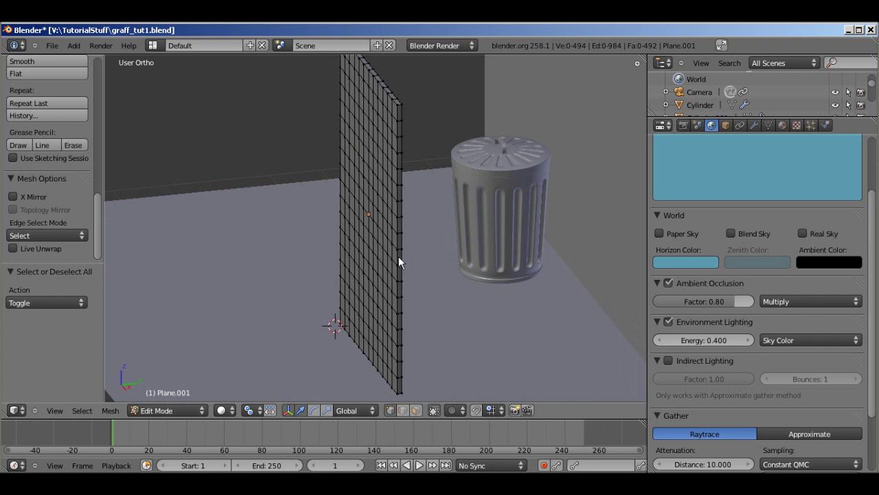
Step: In edge mode, select the right, top, left and bottom edge loops and mark them as seams
key(ctrl+Tab)
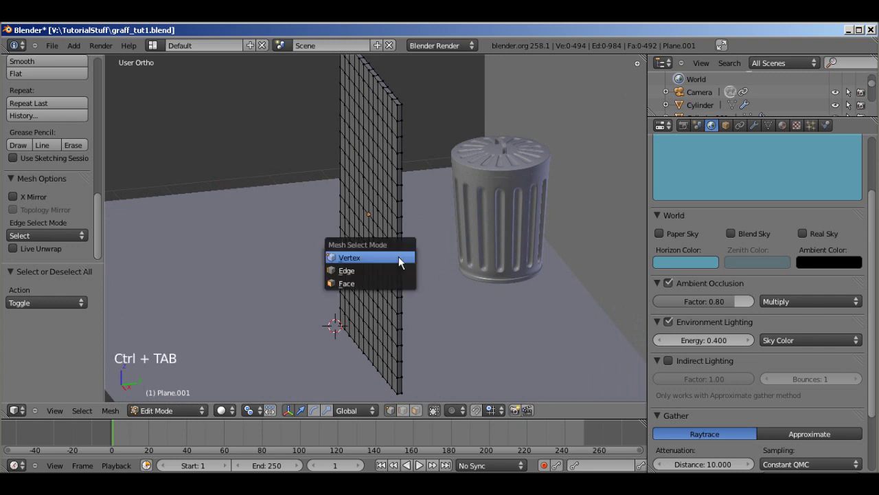
click(390, 267)
middle_drag(390, 268, 428, 235)
alt+right_click(419, 222)
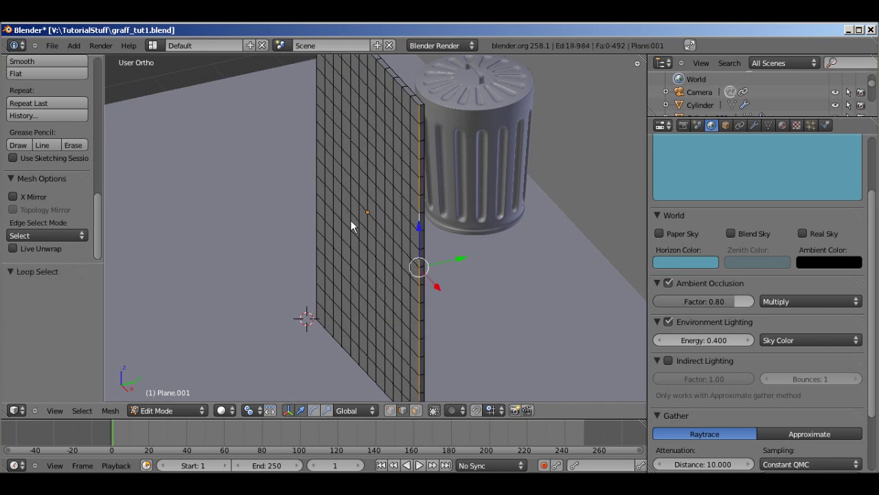
alt+shift+right_click(398, 84)
middle_drag(266, 169, 243, 170)
alt+shift+right_click(243, 170)
shift+scroll(342, 300, down, 5)
alt+shift+right_click(286, 254)
key(KP_Decimal)
key(ctrl+e)
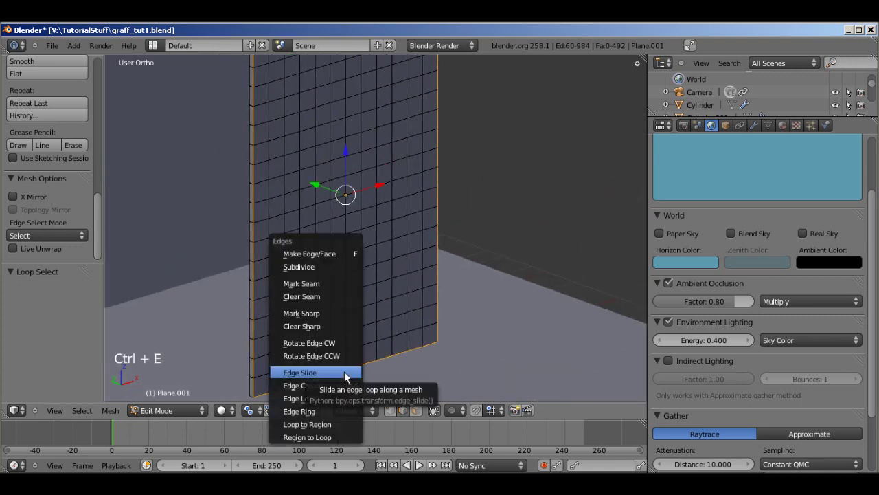
click(340, 283)
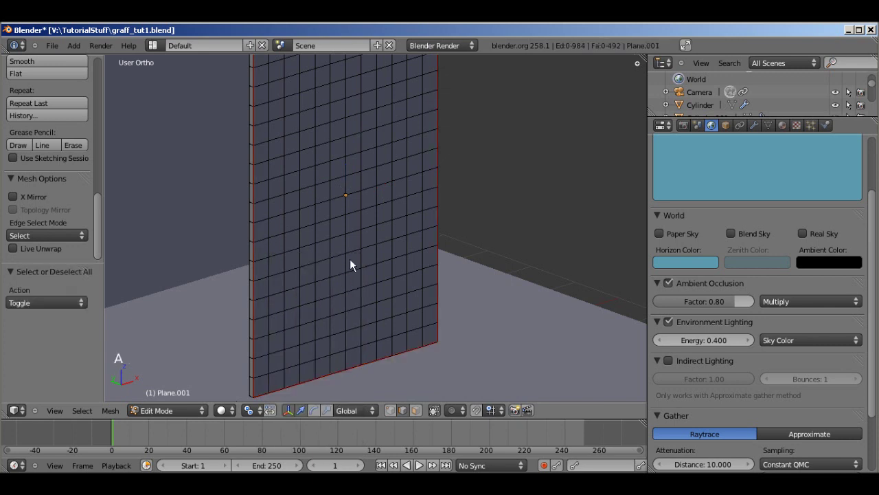
Step: Deselect and inspect the red seams around the board and trash can
key(a)
scroll(349, 260, down, 5)
middle_drag(351, 253, 326, 248)
scroll(265, 255, up, 3)
scroll(367, 233, down, 4)
scroll(382, 265, up, 4)
middle_drag(334, 226, 363, 291)
scroll(447, 244, up, 5)
scroll(353, 233, down, 5)
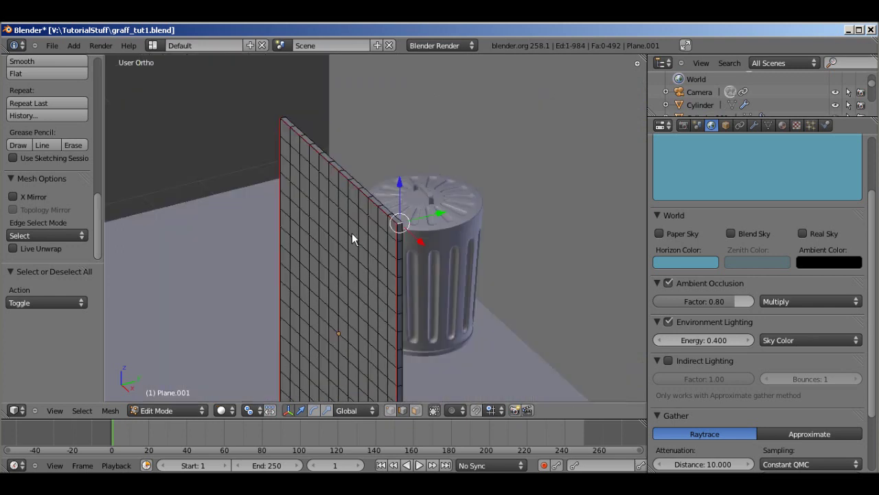
middle_drag(353, 233, 448, 246)
scroll(505, 161, up, 5)
Step: Mark one more corner edge of the board as a seam and check it edge-on
shift+right_click(602, 111)
middle_drag(602, 111, 465, 315)
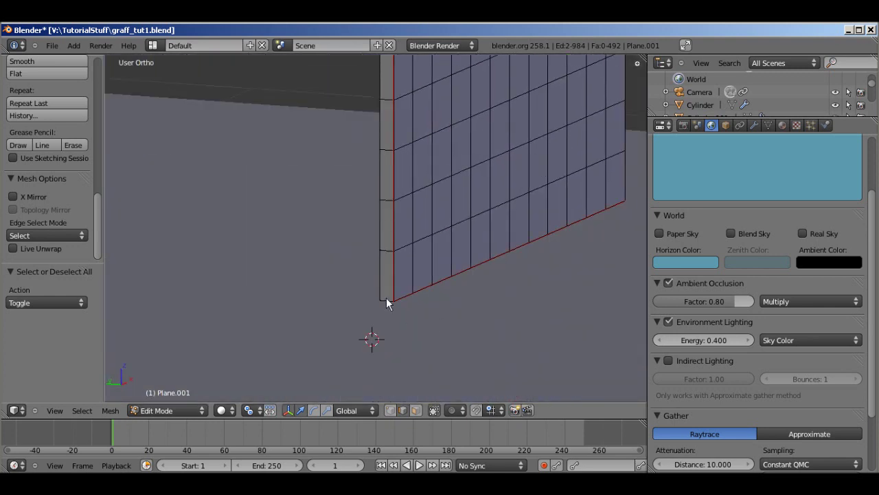
scroll(447, 311, down, 5)
middle_drag(389, 305, 274, 308)
scroll(489, 257, up, 5)
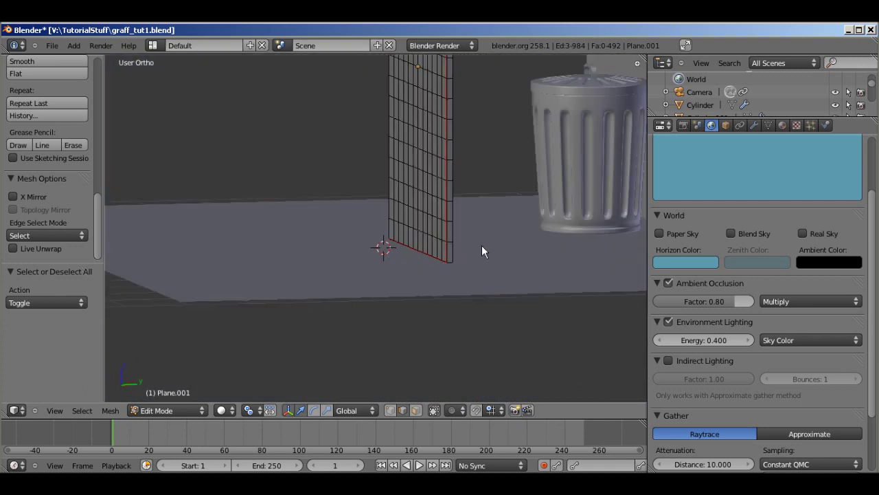
key(ctrl+e)
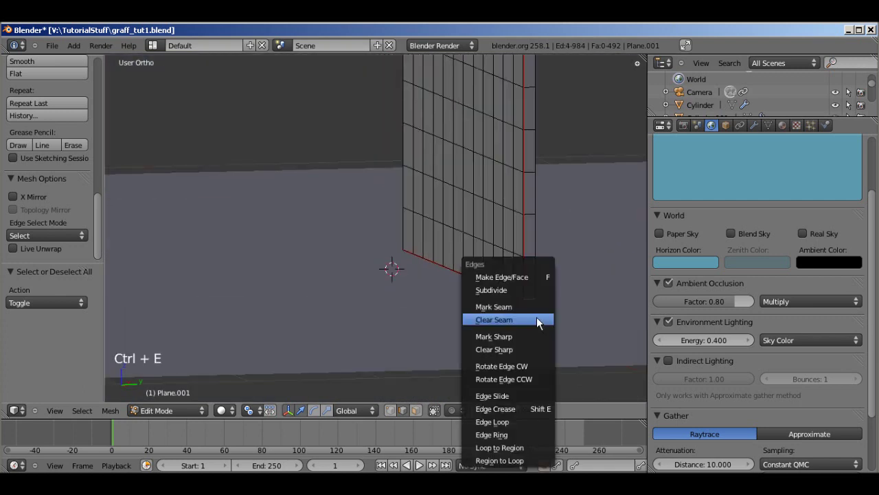
click(536, 316)
scroll(535, 306, down, 3)
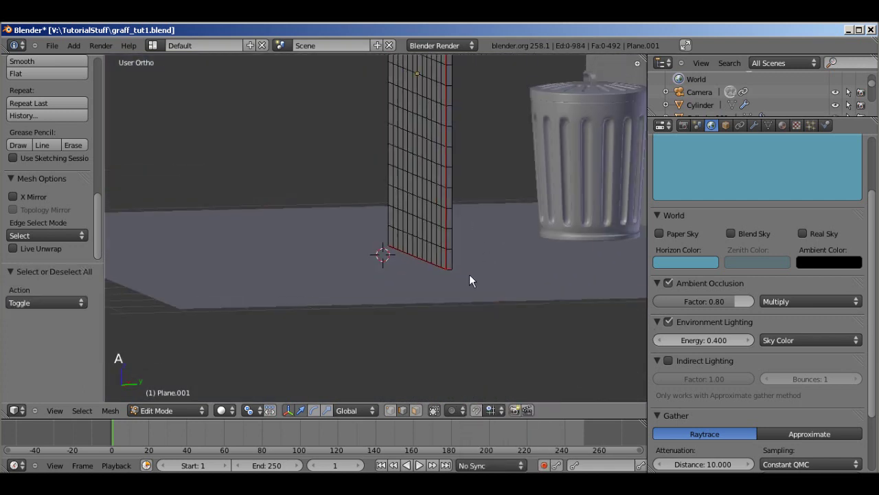
scroll(469, 281, down, 5)
middle_drag(451, 253, 414, 244)
scroll(415, 243, up, 8)
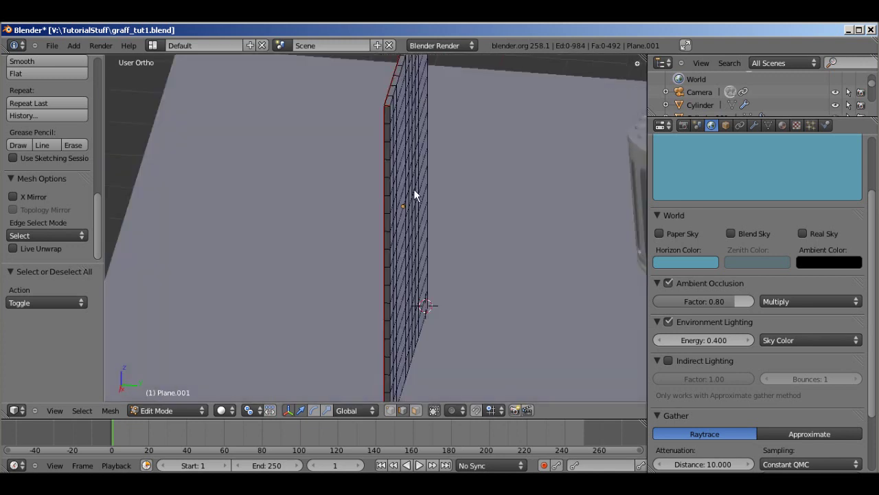
middle_drag(414, 191, 459, 212)
scroll(493, 236, up, 4)
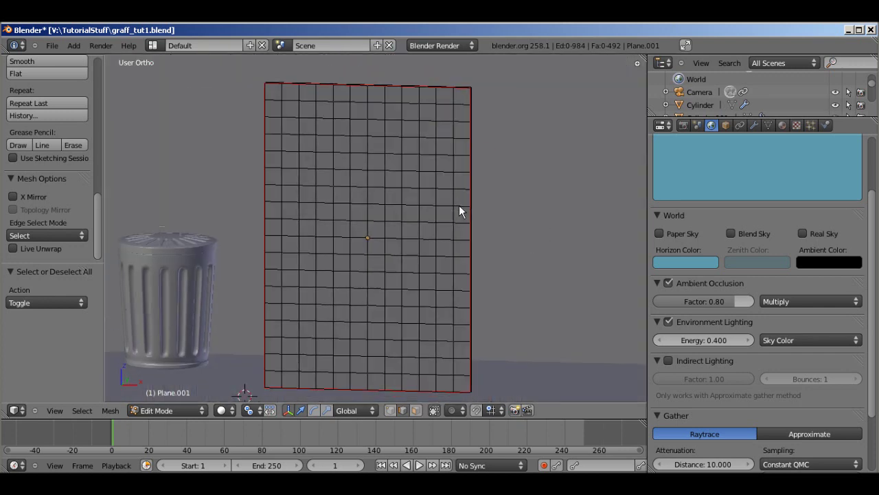
Step: Add a Subdivision Surface modifier to the board with viewport levels set to 2
key(Tab)
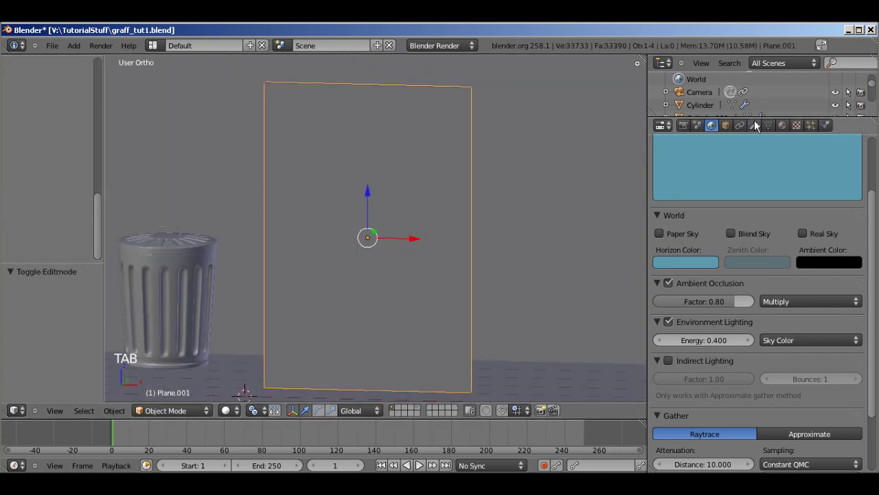
click(753, 126)
click(716, 183)
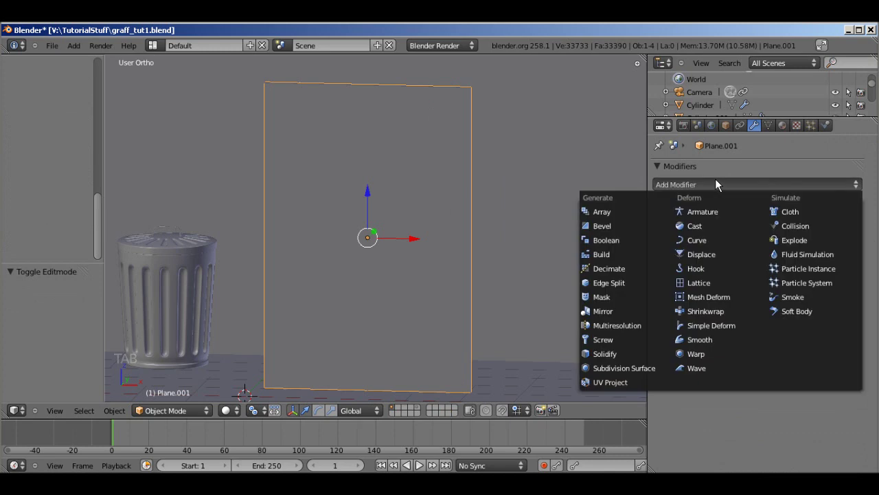
click(636, 365)
mouse_move(502, 234)
middle_down()
mouse_move(494, 227)
mouse_move(505, 223)
middle_up()
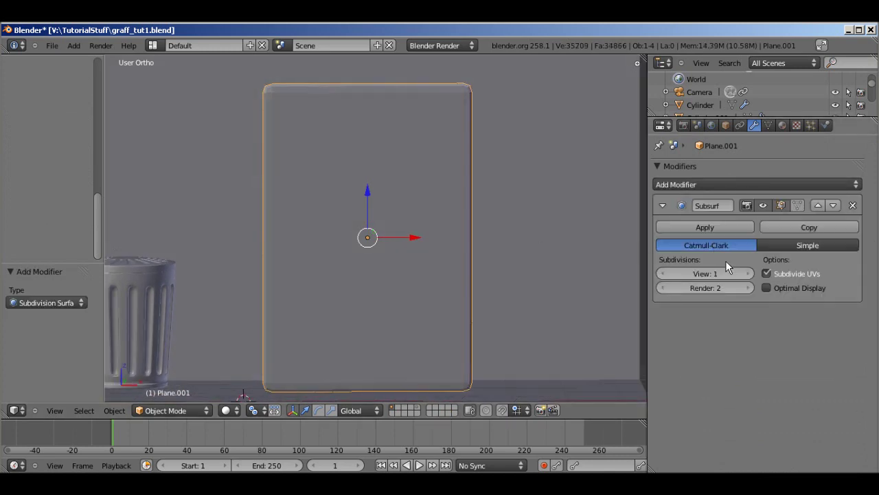
click(748, 273)
middle_drag(350, 158, 218, 173)
Step: In Edit Mode, add two loop cuts slid close to the board's edges
key(Tab)
scroll(481, 206, up, 3)
middle_drag(481, 206, 442, 284)
scroll(442, 279, up, 3)
key(ctrl+r)
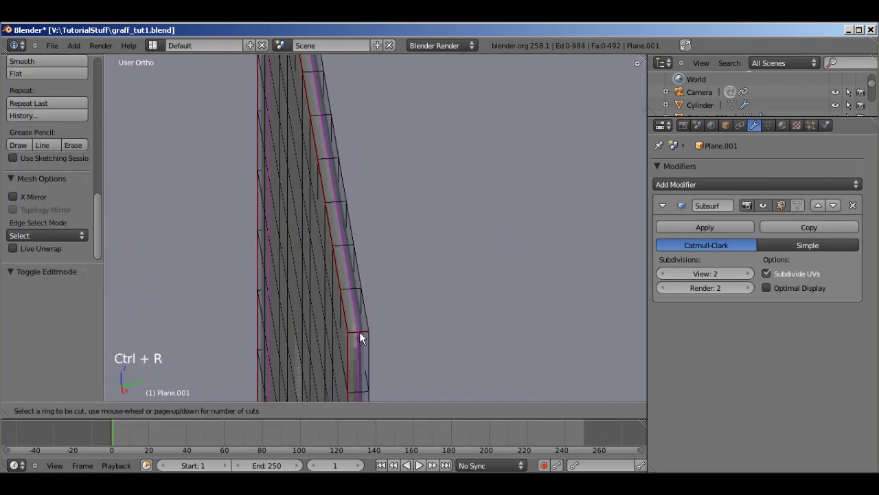
click(360, 332)
click(345, 334)
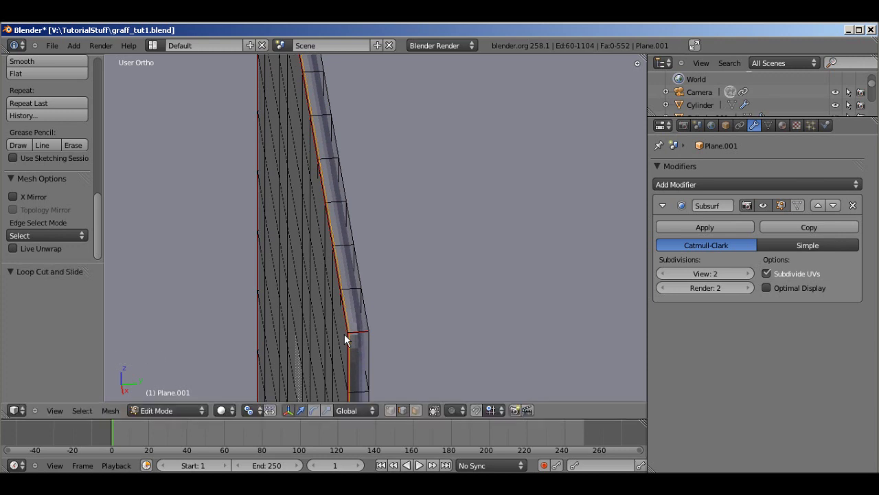
scroll(350, 333, up, 2)
scroll(284, 311, up, 2)
key(ctrl+r)
click(265, 290)
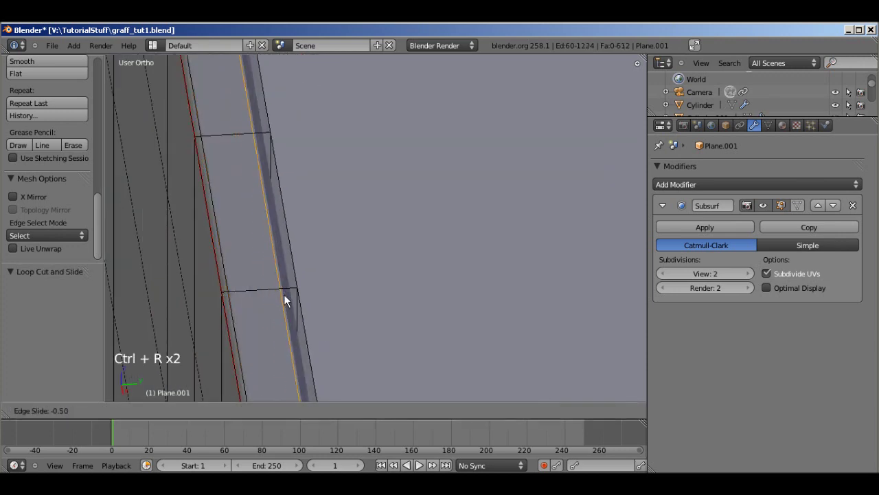
click(295, 294)
Step: Add loop cuts hugging the right, left and top edges to sharpen the smoothed corners
scroll(312, 271, down, 6)
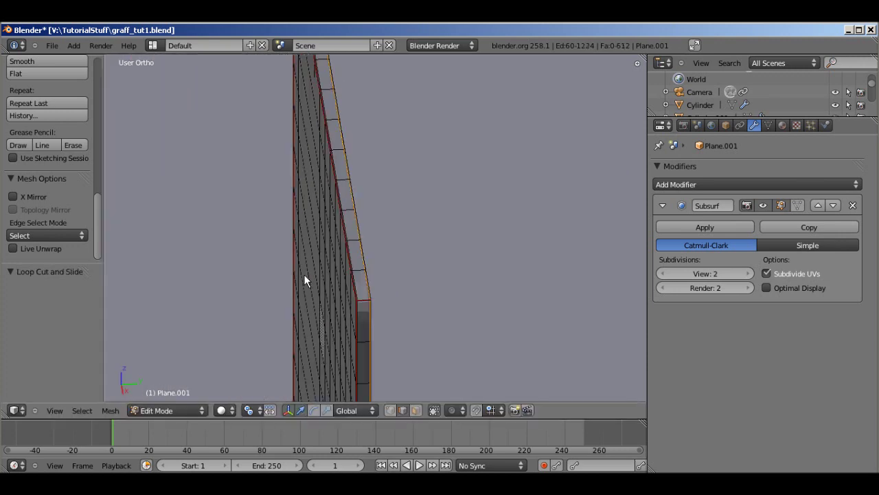
middle_drag(471, 257, 538, 215)
scroll(465, 254, up, 6)
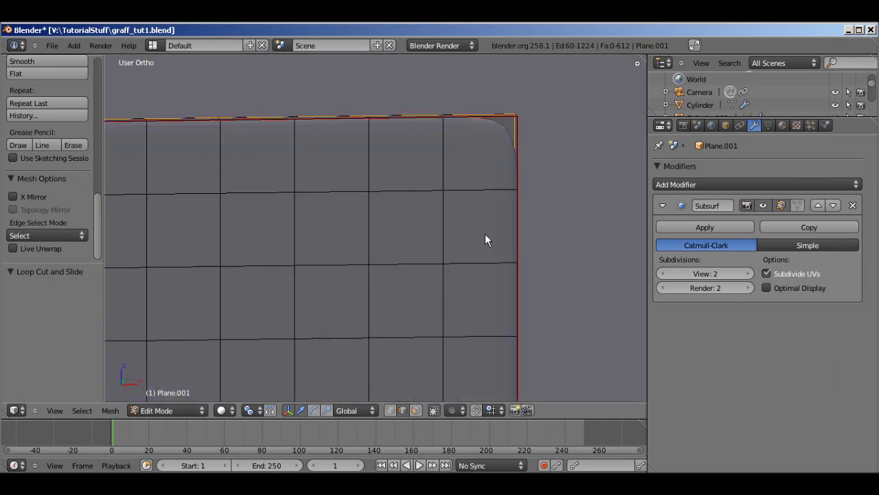
middle_drag(487, 225, 463, 213)
middle_drag(510, 165, 522, 156)
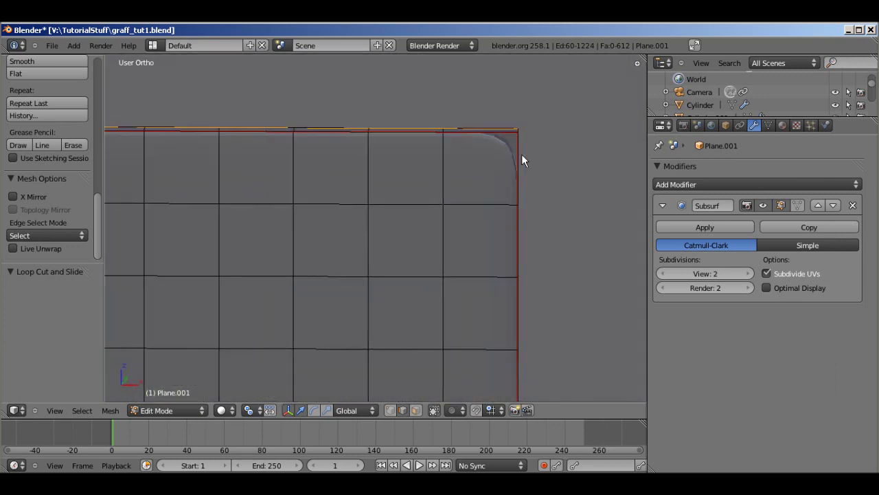
key(ctrl+r)
key(ctrl+r)
key(ctrl+r)
click(525, 134)
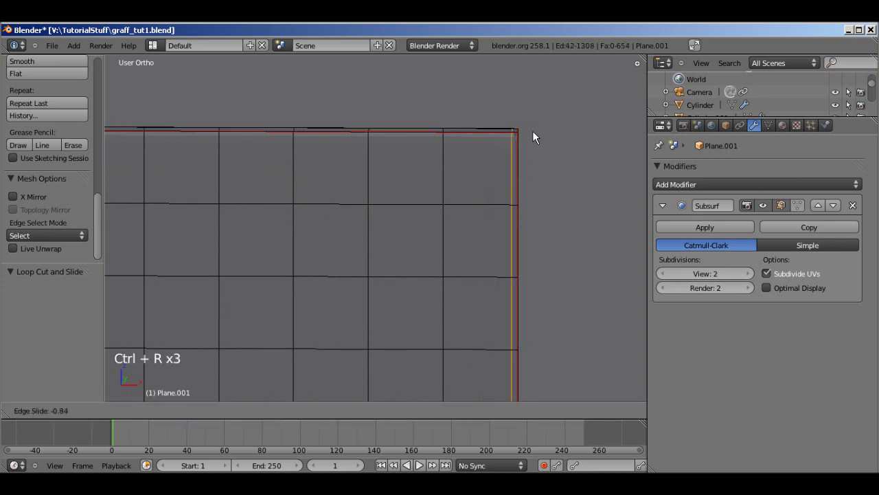
click(533, 137)
middle_drag(216, 226, 281, 192)
key(ctrl+r)
click(202, 166)
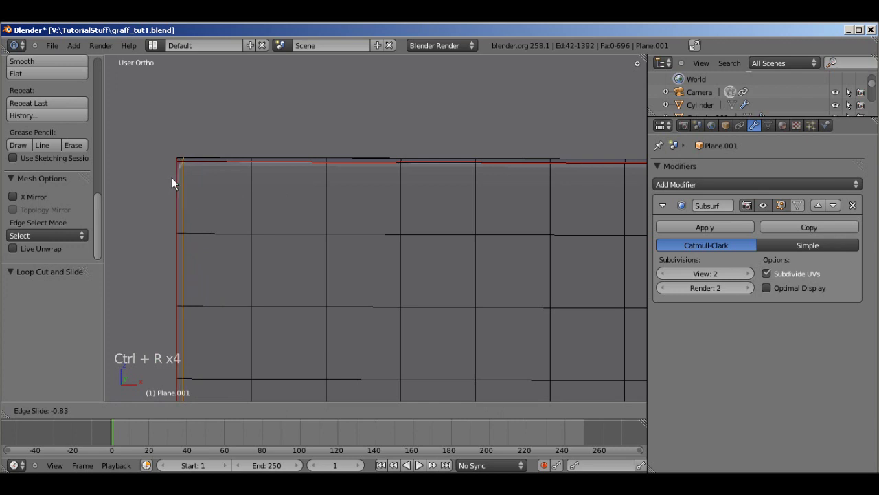
click(184, 179)
key(ctrl+r)
click(189, 181)
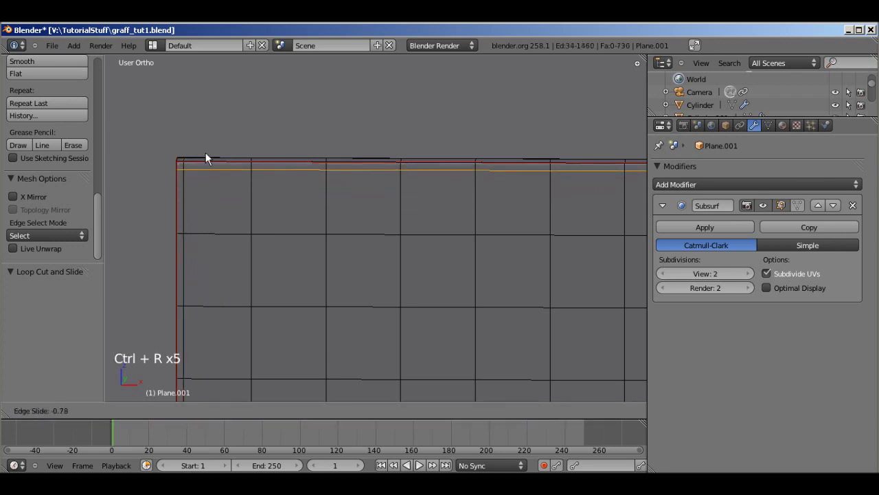
click(206, 151)
scroll(187, 167, up, 2)
middle_drag(187, 167, 437, 219)
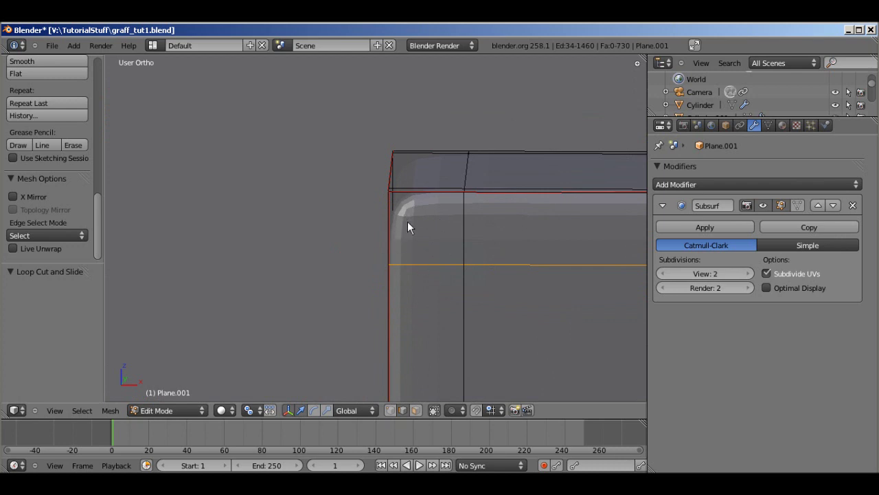
middle_drag(426, 267, 473, 349)
Step: Select an edge loop near the board's corner and edge-slide it
right_click(479, 348)
middle_drag(511, 397, 460, 265)
scroll(460, 265, up, 2)
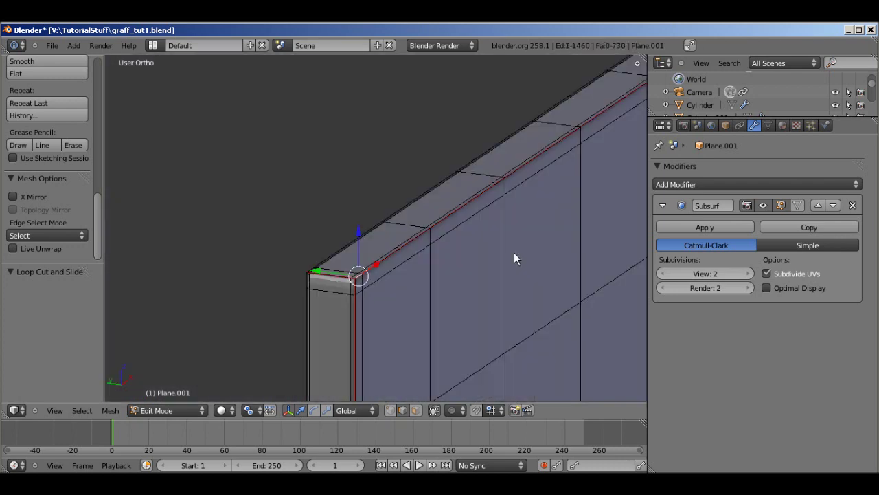
middle_drag(514, 252, 455, 249)
key(a)
mouse_move(514, 291)
middle_down()
mouse_move(497, 303)
mouse_move(513, 349)
mouse_move(497, 264)
mouse_move(457, 258)
mouse_move(529, 284)
middle_up()
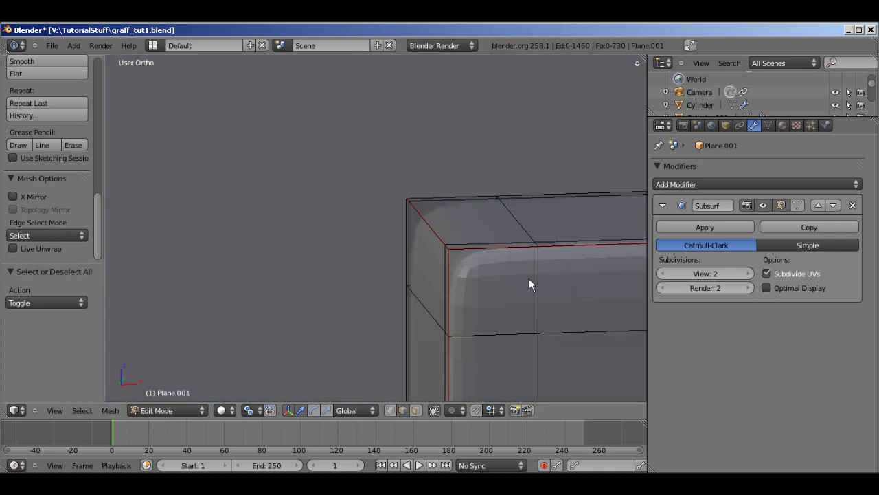
alt+right_click(516, 336)
key(ctrl+e)
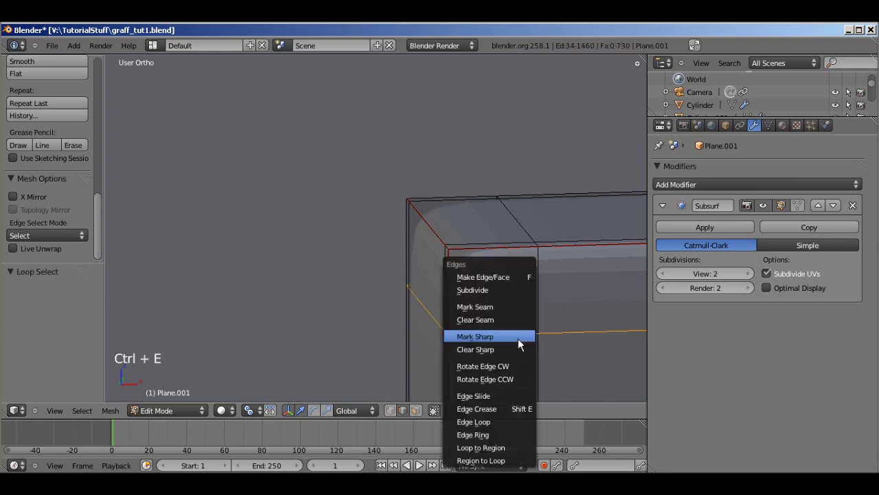
click(507, 396)
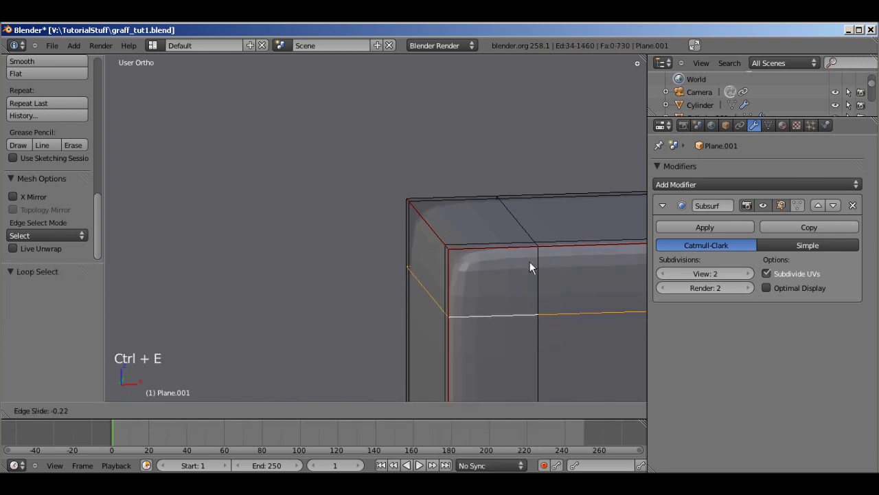
click(513, 84)
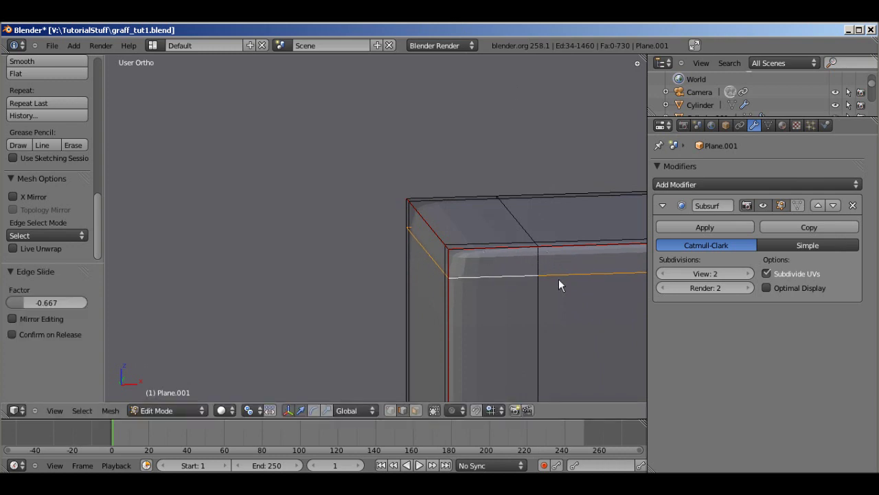
Step: Toggle wireframe display and undo the edge slide
mouse_move(483, 276)
middle_down()
mouse_move(502, 284)
mouse_move(406, 176)
mouse_move(429, 140)
mouse_move(412, 250)
mouse_move(381, 219)
middle_up()
key(z)
key(z)
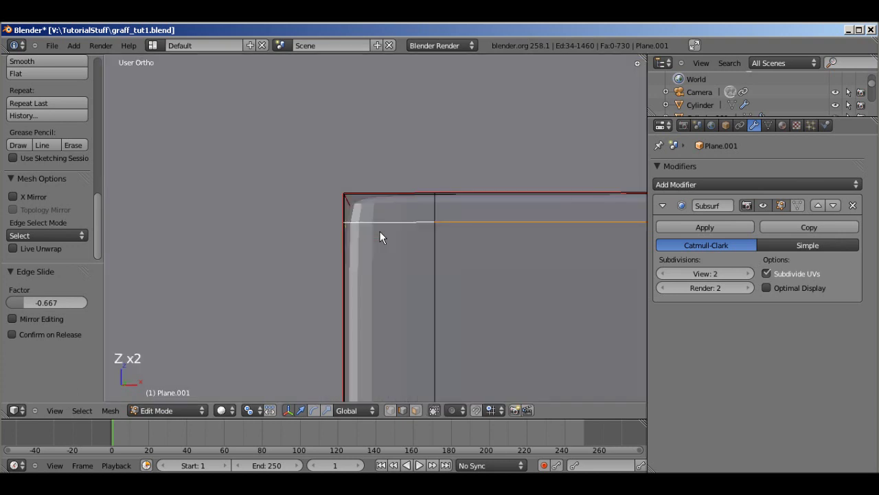
key(ctrl+z)
key(ctrl+z)
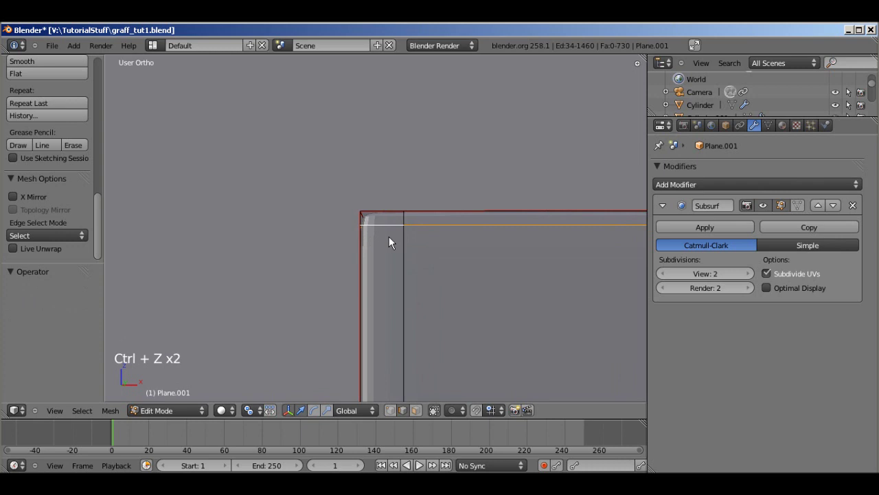
key(ctrl+z)
Step: Add a loop cut just above the board's bottom edge, then deselect all
middle_drag(423, 257, 469, 230)
scroll(469, 230, up, 10)
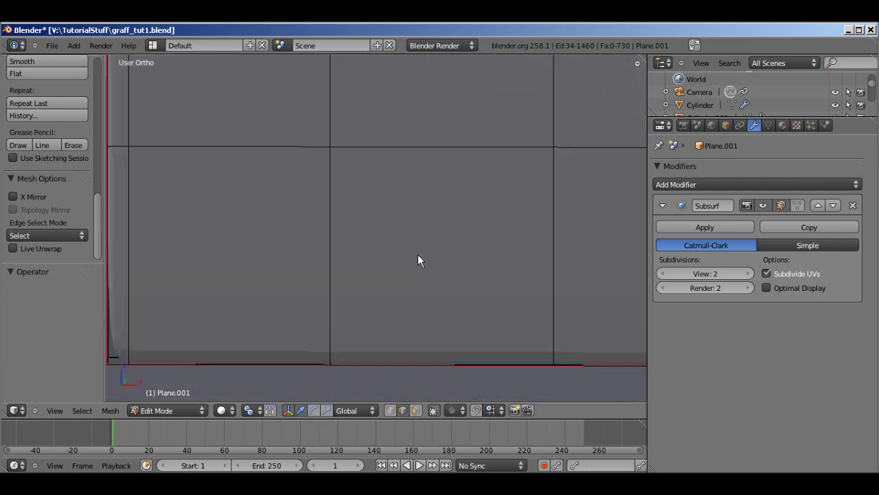
key(ctrl+r)
click(184, 284)
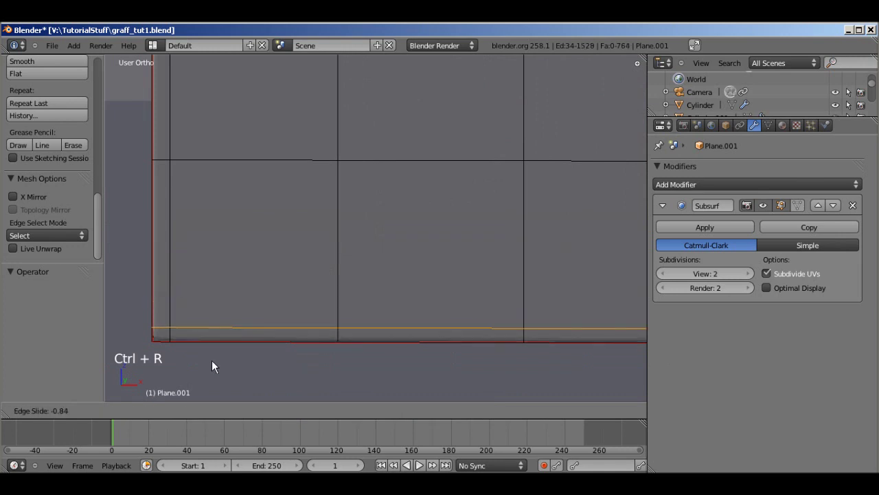
click(213, 358)
key(a)
scroll(336, 272, down, 9)
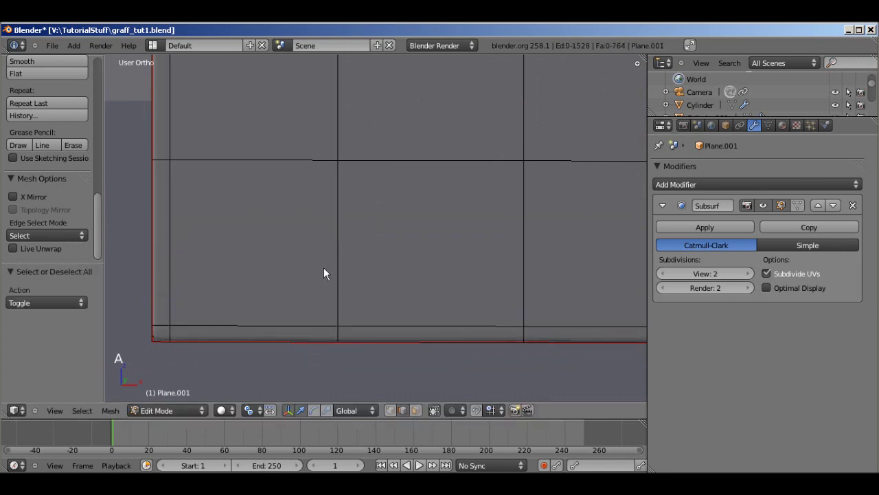
Step: Return to Object Mode and save the file, confirming the overwrite
key(Tab)
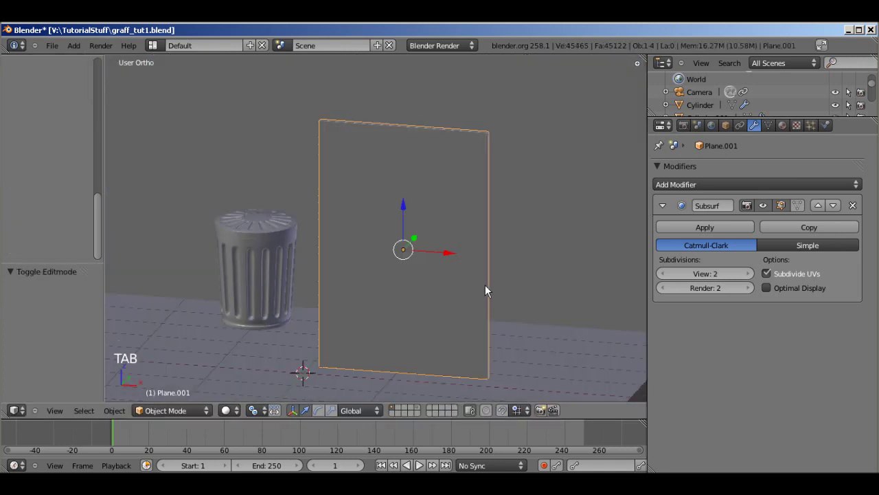
middle_drag(474, 281, 442, 249)
key(ctrl+s)
click(444, 257)
Step: Move the board along Y to 3.364 against the wall and enter Edit Mode
drag(443, 248, 534, 259)
middle_drag(534, 259, 514, 245)
scroll(529, 275, up, 3)
scroll(461, 259, down, 3)
scroll(574, 223, up, 2)
scroll(550, 230, down, 2)
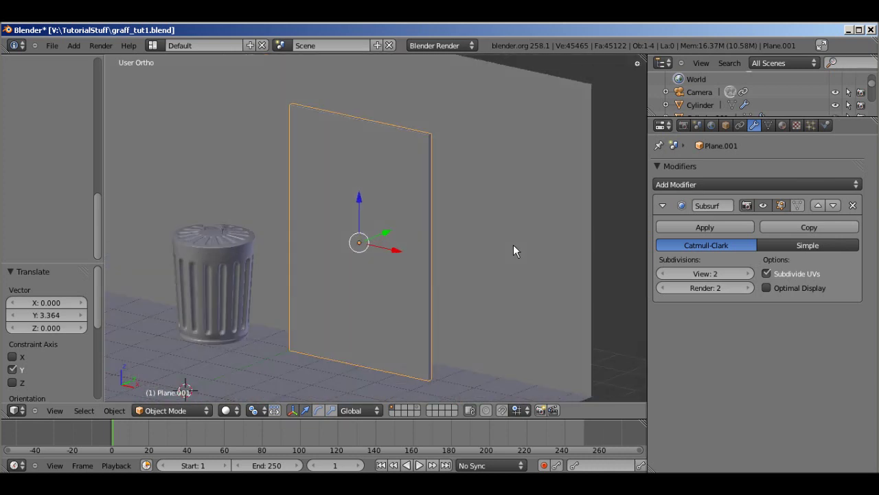
key(Tab)
Step: Select all of the board's faces and unwrap its UVs
key(u)
key(a)
key(u)
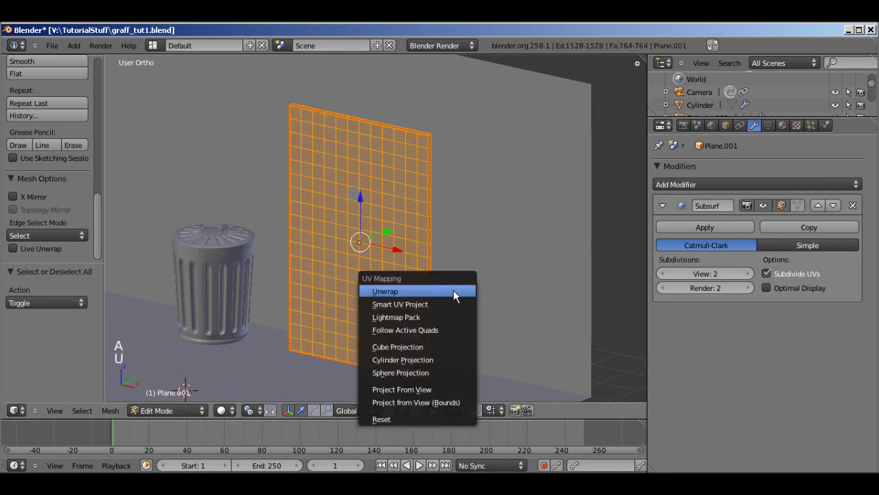
click(455, 294)
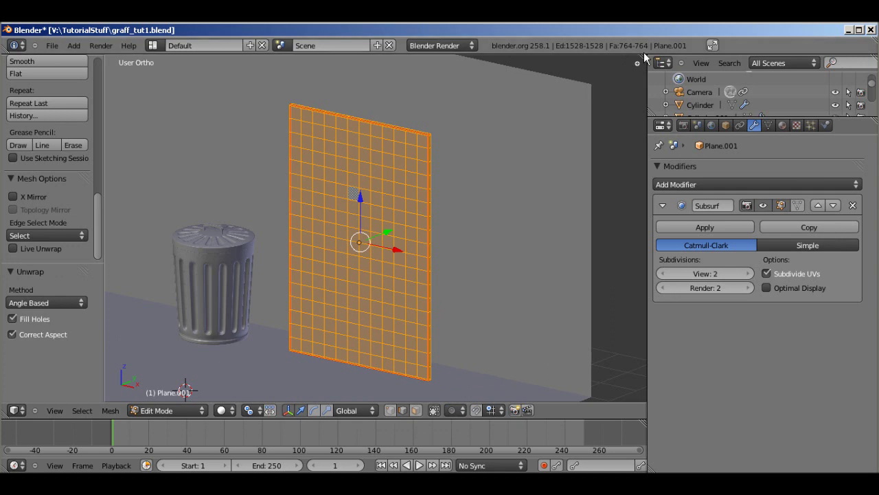
Step: Split the 3D view into a widened UV/Image Editor with Render Result unlinked
drag(638, 62, 429, 206)
click(441, 410)
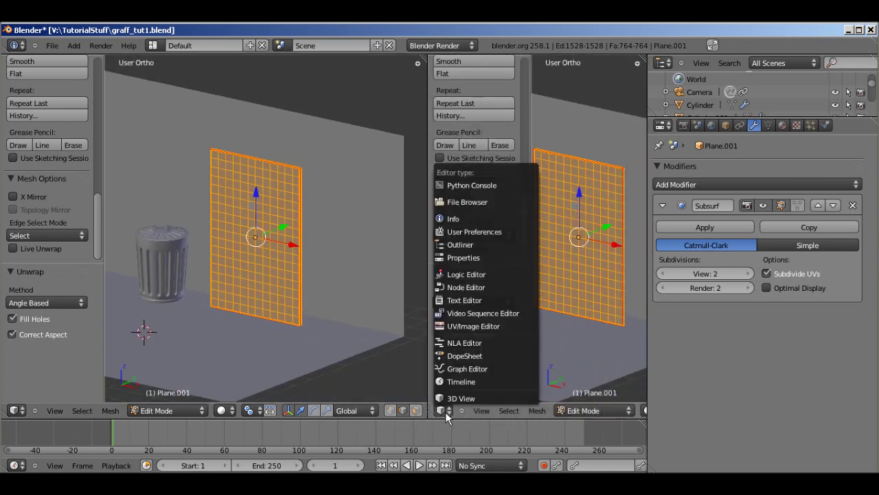
click(473, 326)
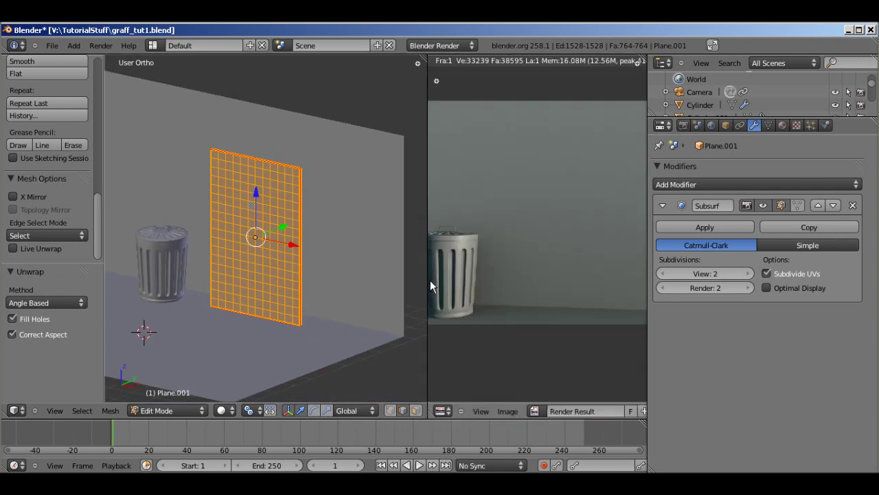
drag(427, 279, 247, 288)
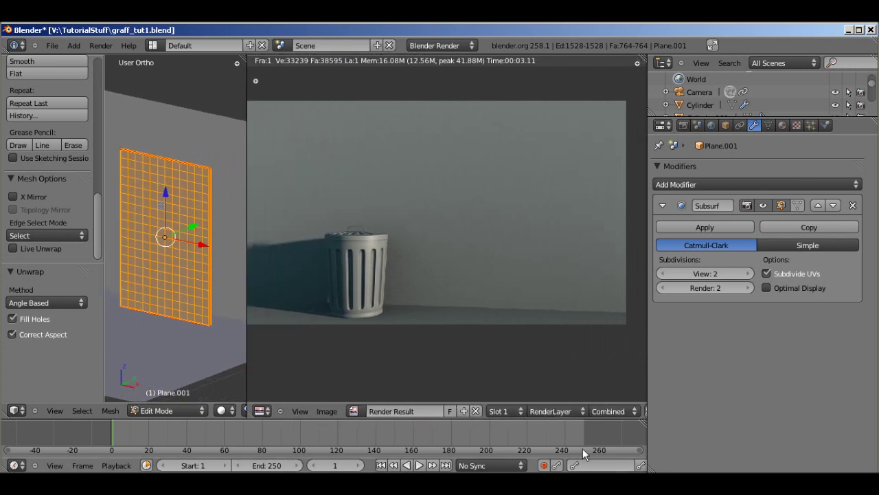
click(476, 411)
Step: Select a UV vertex and pan and zoom to inspect the board's UV layout
scroll(463, 265, up, 6)
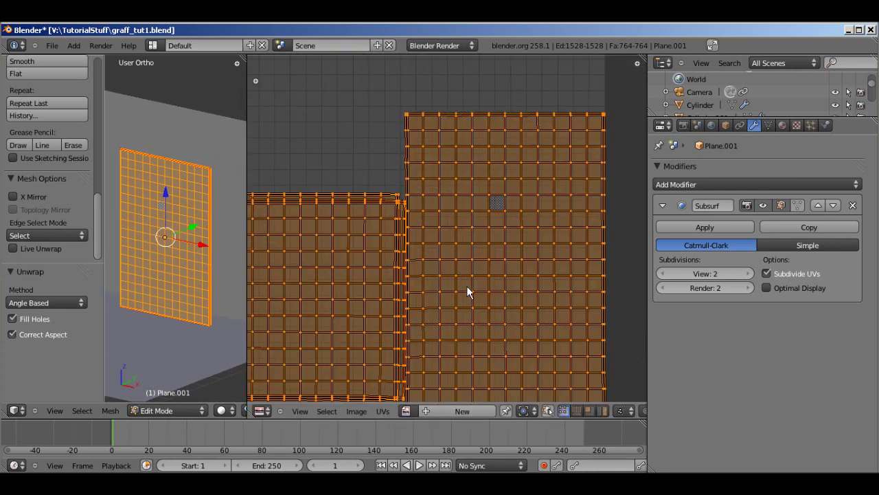
scroll(568, 218, down, 4)
right_click(557, 192)
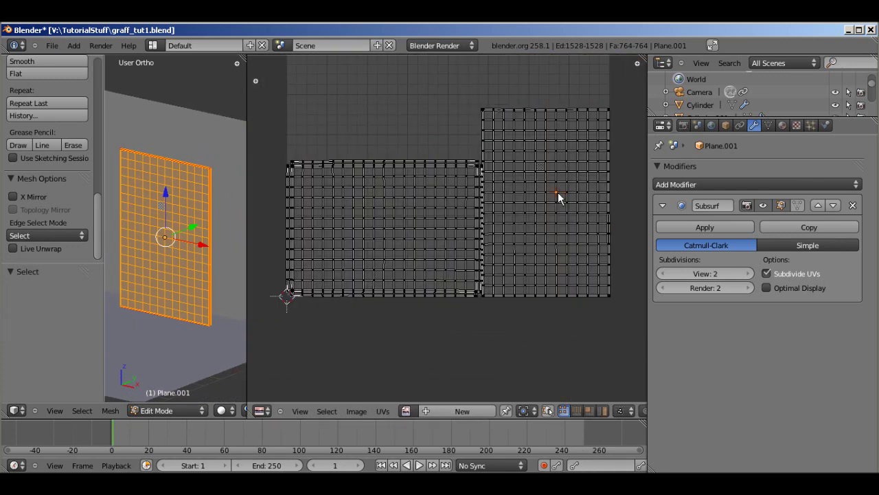
scroll(580, 210, up, 1)
middle_drag(555, 157, 496, 265)
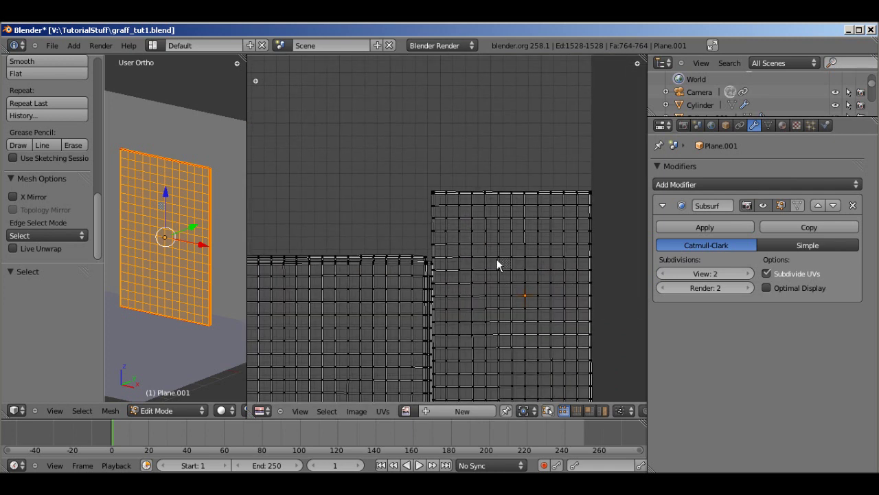
scroll(497, 265, up, 4)
scroll(564, 268, down, 3)
scroll(504, 223, up, 3)
scroll(504, 223, down, 3)
middle_drag(439, 206, 528, 242)
scroll(220, 188, up, 5)
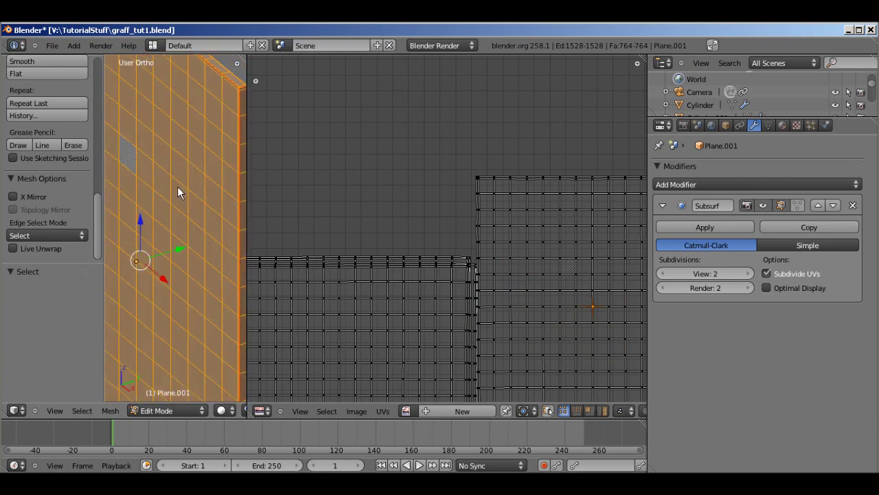
middle_drag(167, 190, 193, 271)
scroll(195, 300, up, 4)
scroll(554, 192, up, 4)
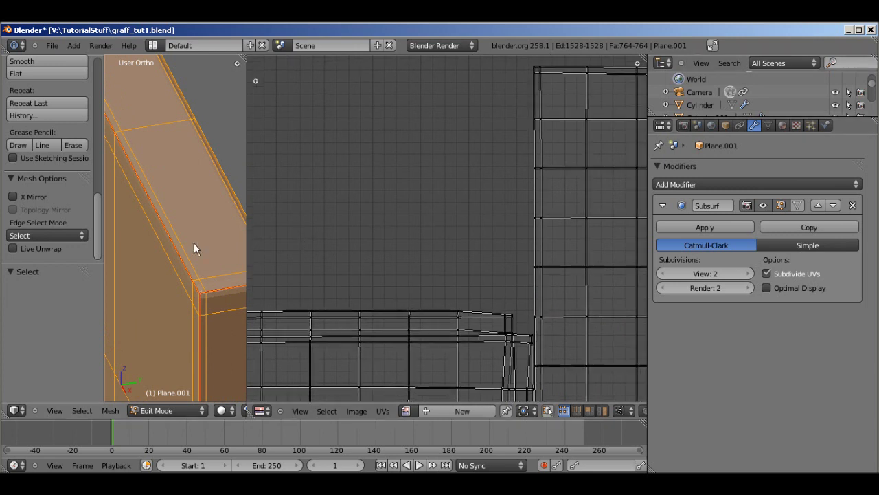
middle_drag(193, 242, 233, 182)
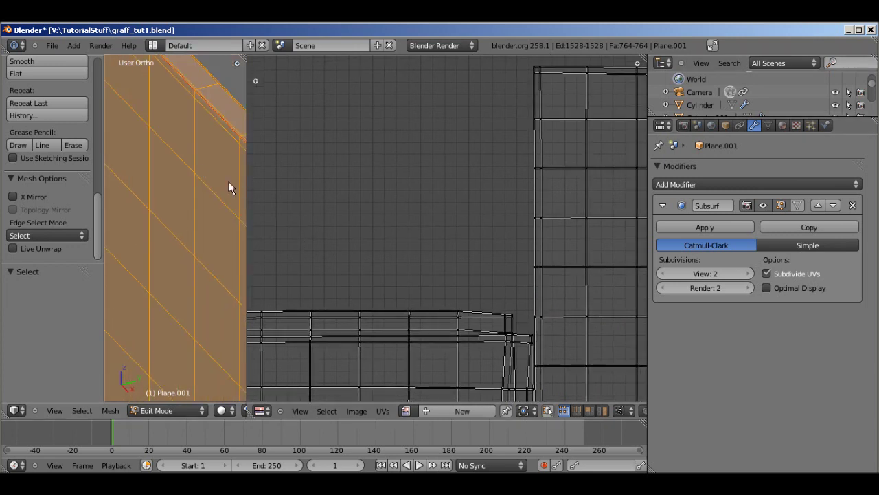
key(ctrl+Up)
scroll(474, 147, up, 3)
right_click(756, 131)
scroll(756, 128, down, 3)
middle_drag(755, 128, 563, 276)
scroll(392, 369, up, 2)
middle_drag(493, 275, 451, 249)
scroll(472, 220, up, 1)
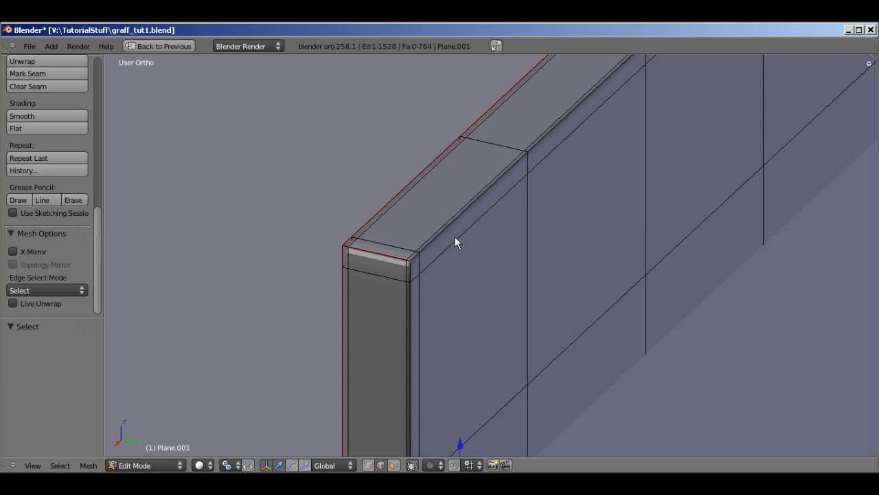
scroll(421, 208, down, 4)
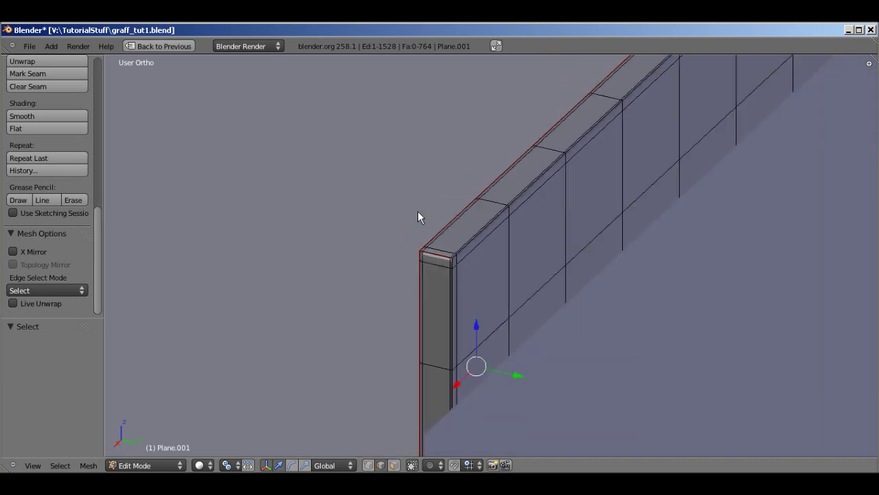
Step: Select the right UV island, move it up-left and scale it by 1.676
key(ctrl+Down)
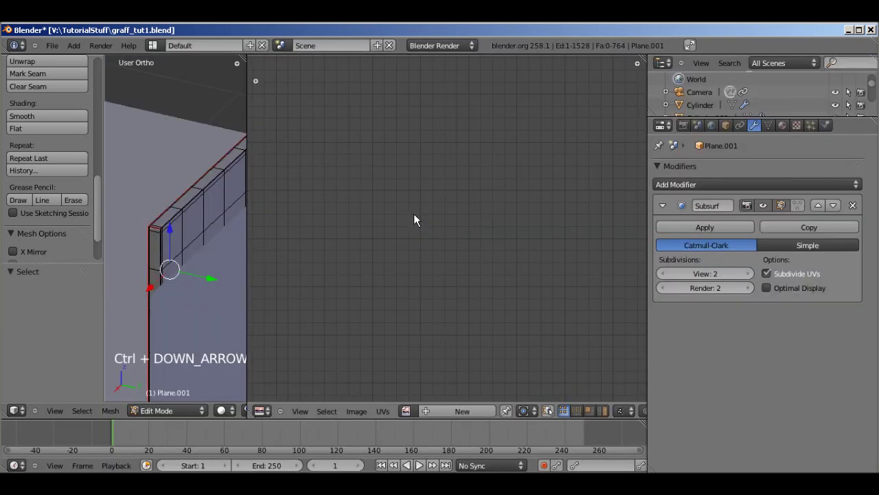
key(a)
key(a)
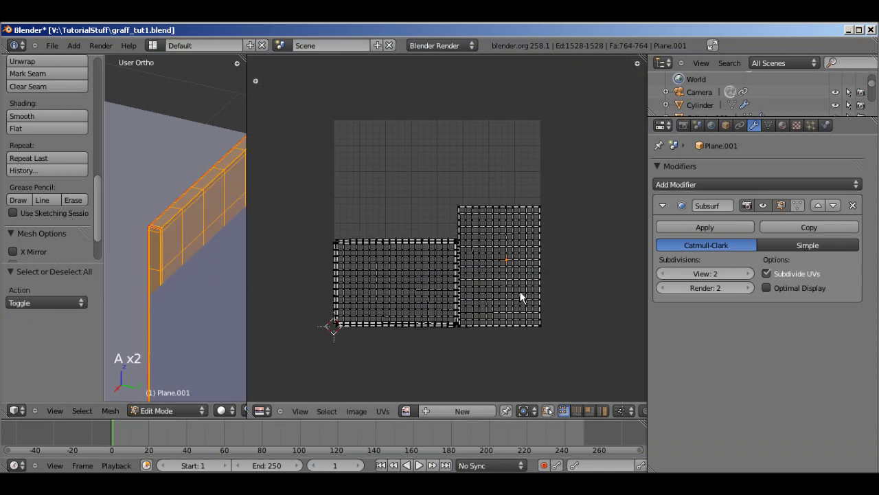
scroll(507, 286, up, 2)
right_click(508, 248)
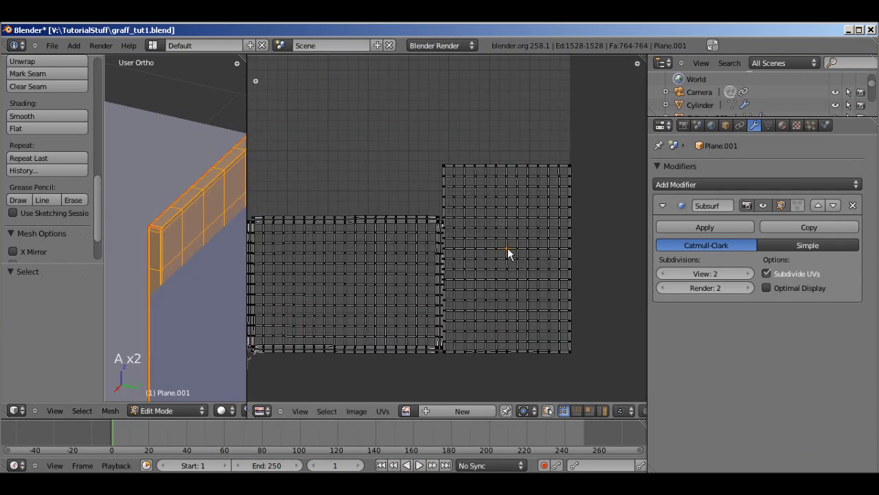
key(ctrl+l)
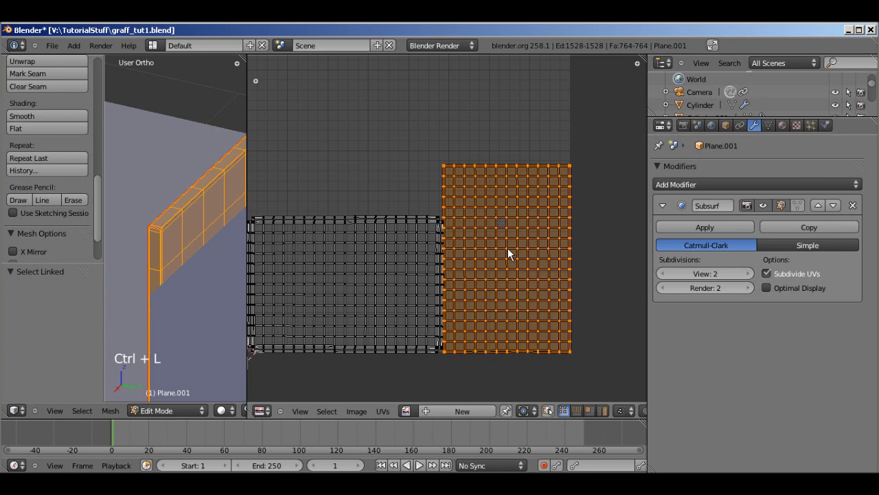
scroll(531, 257, down, 3)
scroll(532, 257, up, 2)
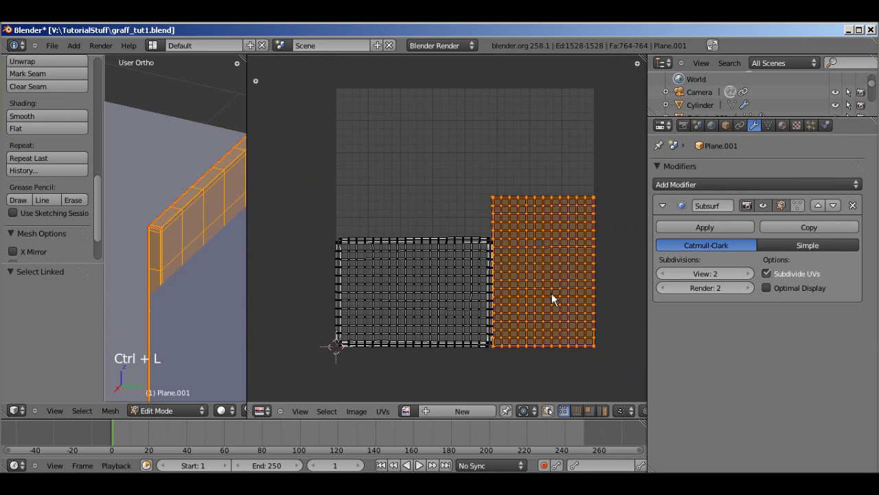
key(g)
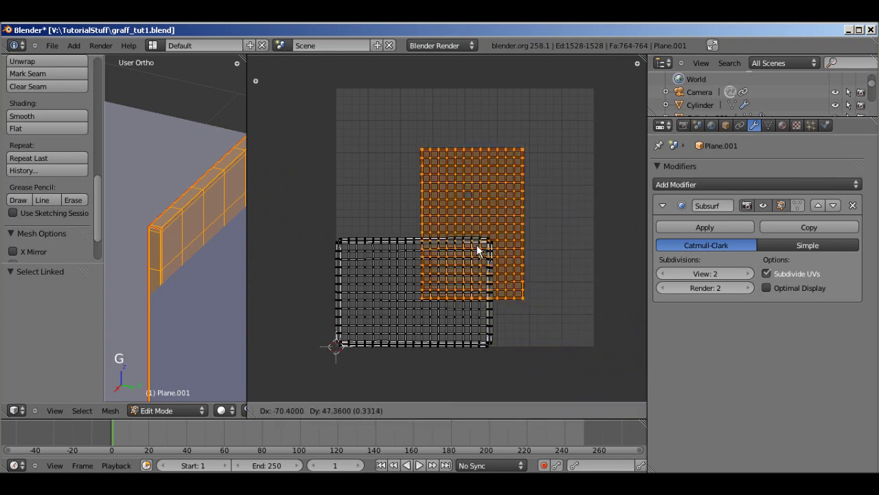
click(479, 247)
key(s)
click(564, 302)
key(g)
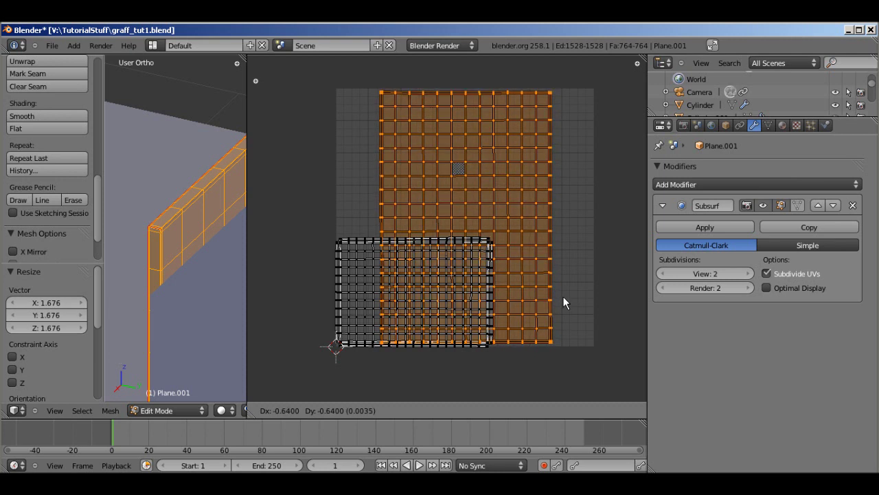
click(564, 296)
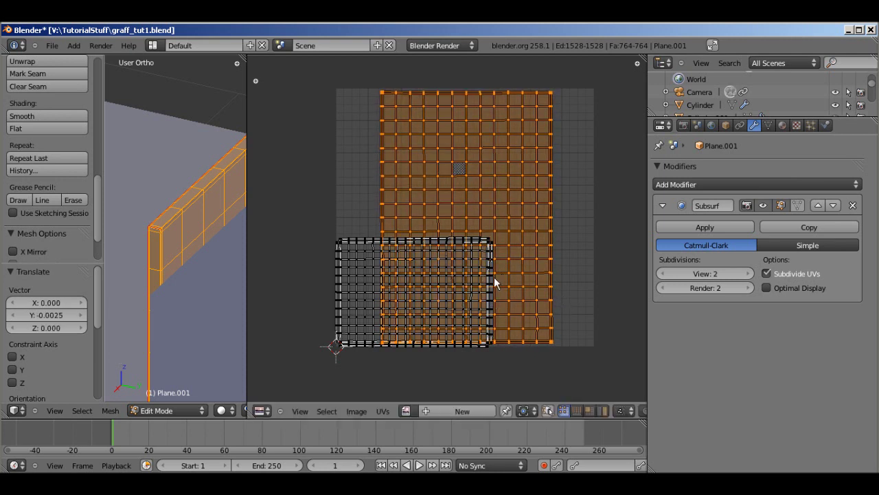
Step: Select the smaller UV island, move it and rotate it 90°
right_click(494, 277)
key(ctrl+l)
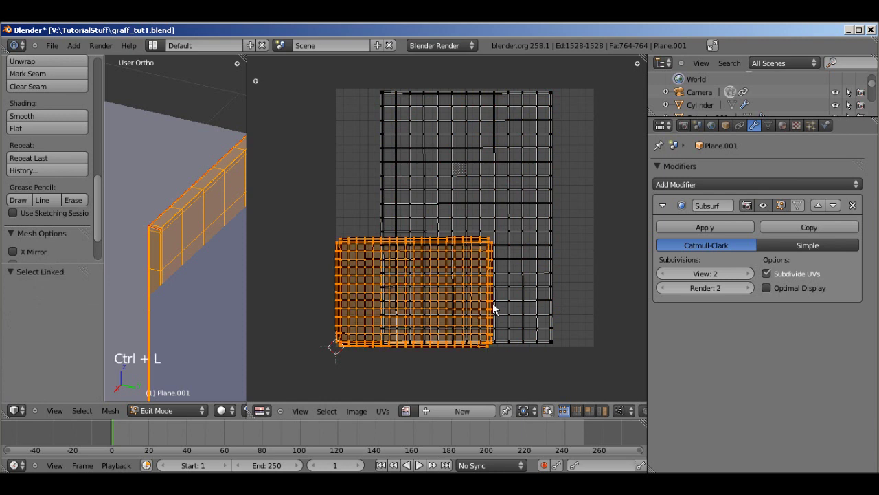
key(g)
click(532, 257)
text(r90)
click(532, 255)
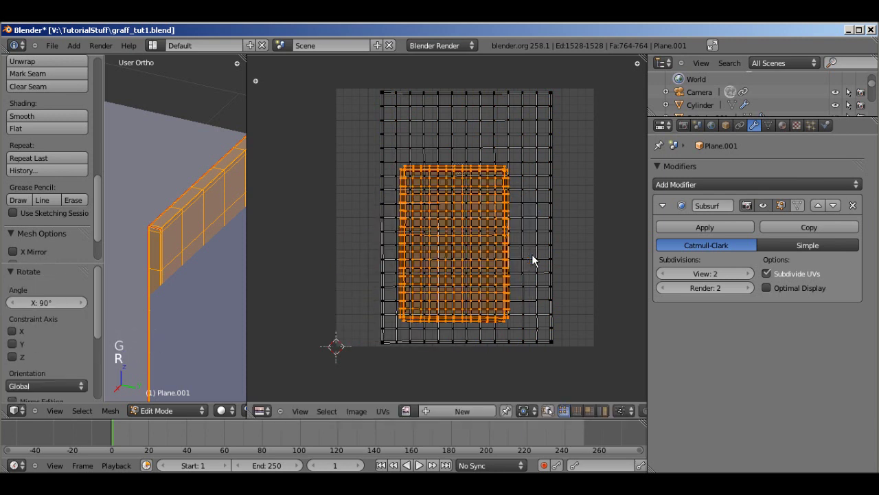
key(g)
click(529, 265)
Step: Scale and position the rotated island over the big one to fill the image area
key(s)
click(609, 291)
key(g)
click(526, 273)
key(s)
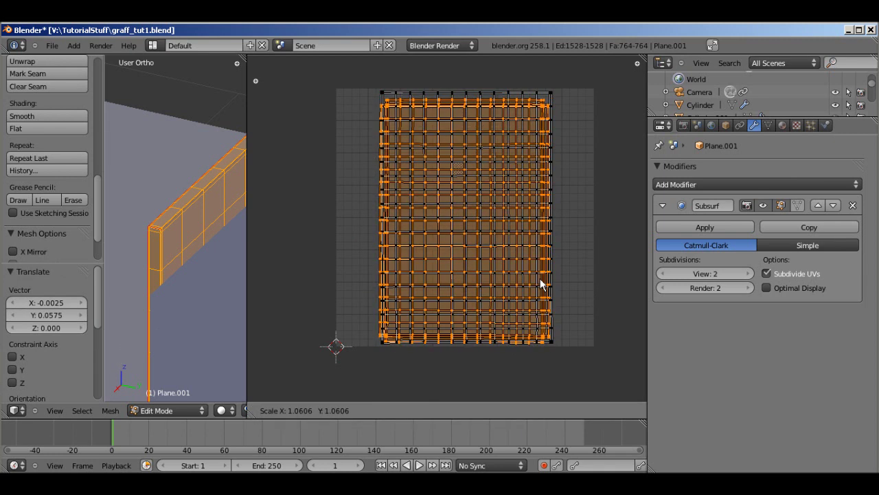
click(540, 279)
key(g)
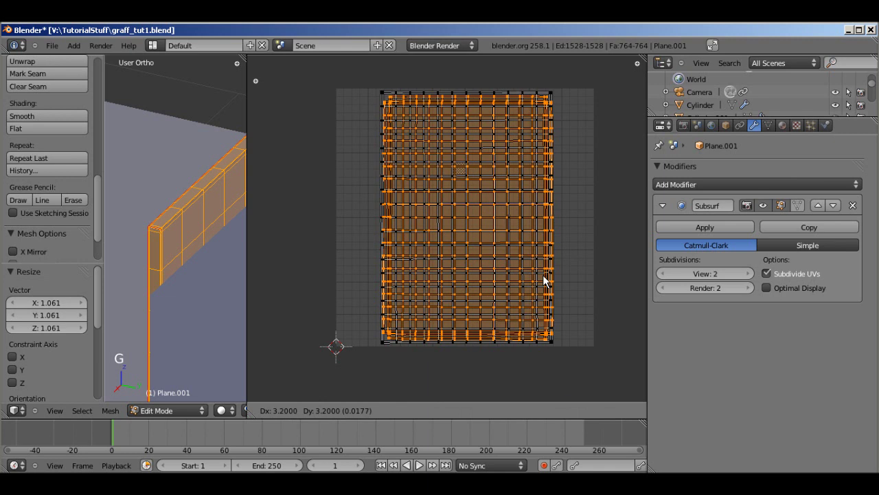
click(543, 279)
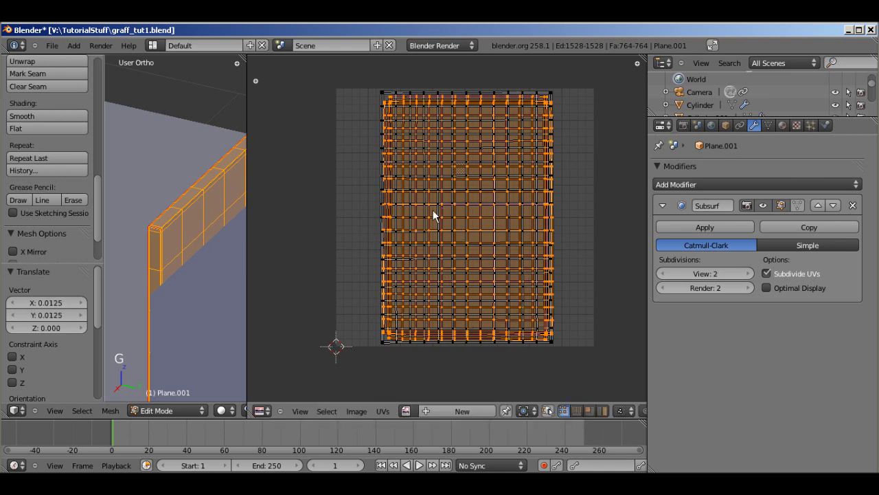
Step: Start a new image for the UVs, entering a width of 4000 and then 3000
click(479, 411)
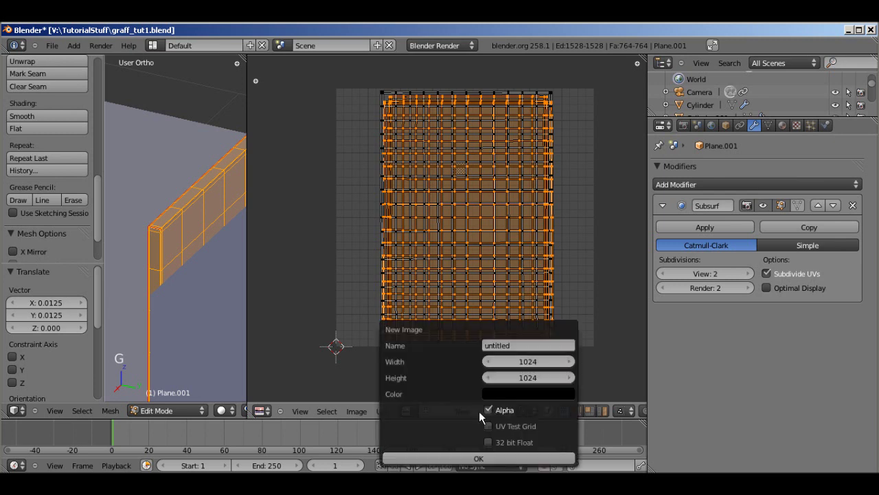
click(521, 363)
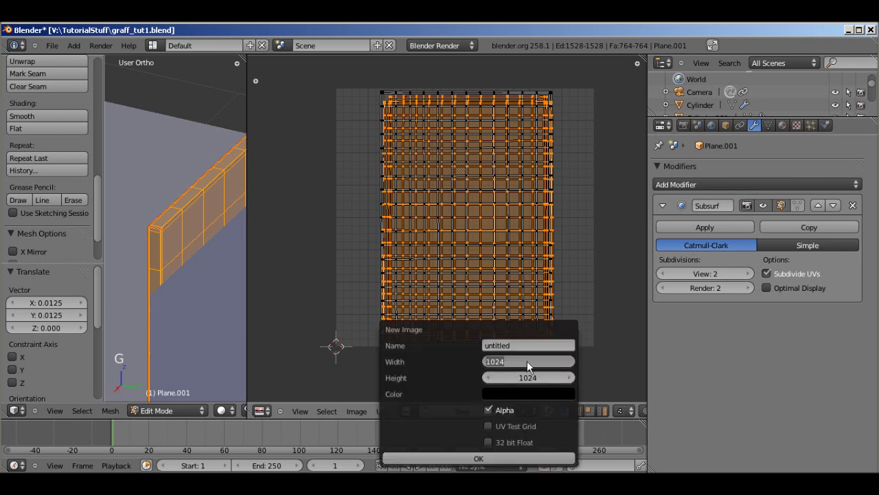
text(2)
key(BackSpace)
text(4000)
key(Return)
double_click(534, 377)
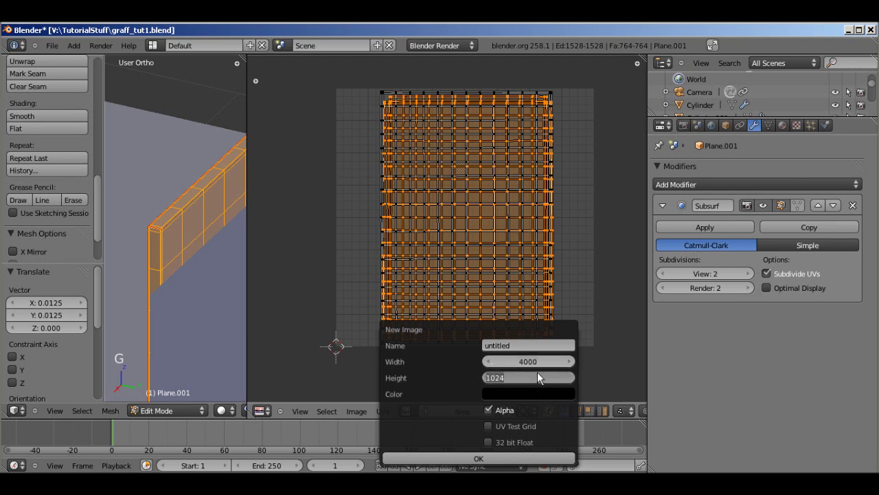
key(Return)
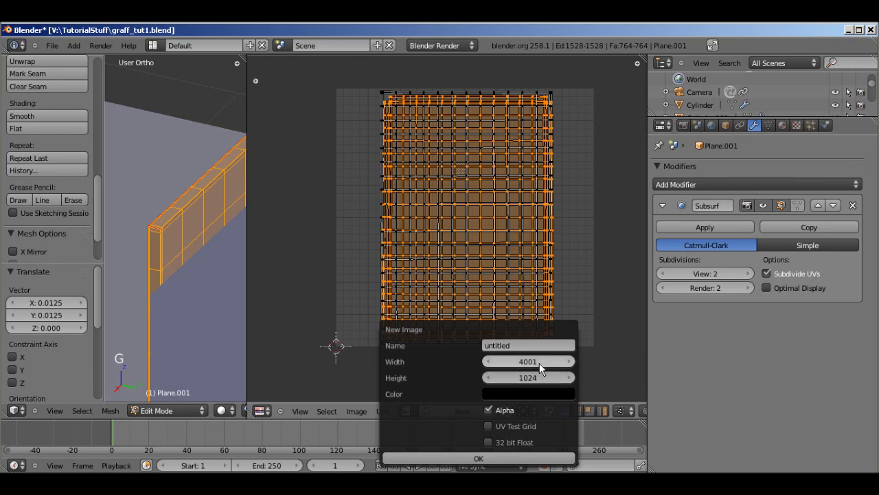
double_click(535, 362)
key(BackSpace)
text(3000)
key(Return)
Step: Set the height to 2000, create the 3000×2000 image, then undo it as wrongly proportioned
double_click(535, 378)
text(2000)
key(Return)
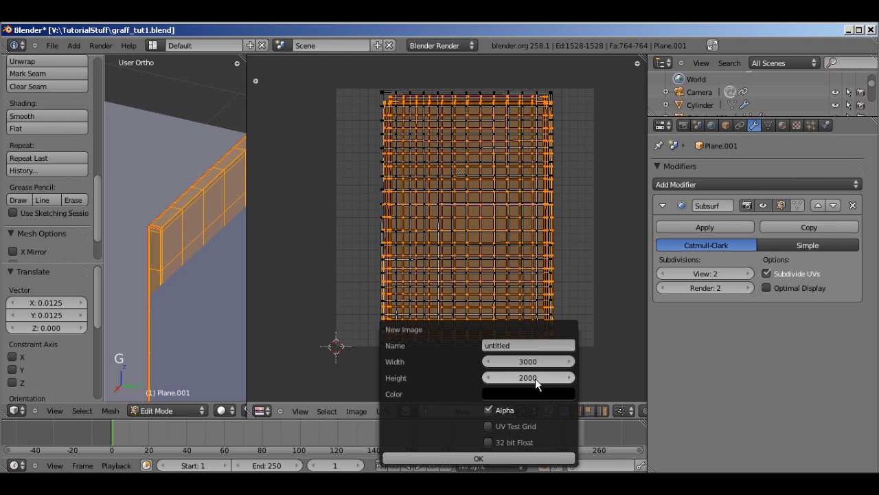
click(529, 458)
scroll(490, 252, down, 6)
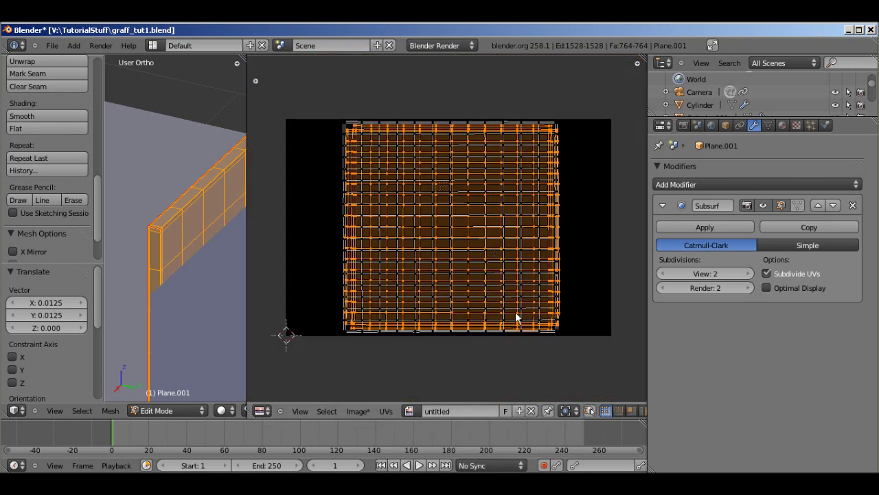
key(ctrl+z)
scroll(507, 306, up, 5)
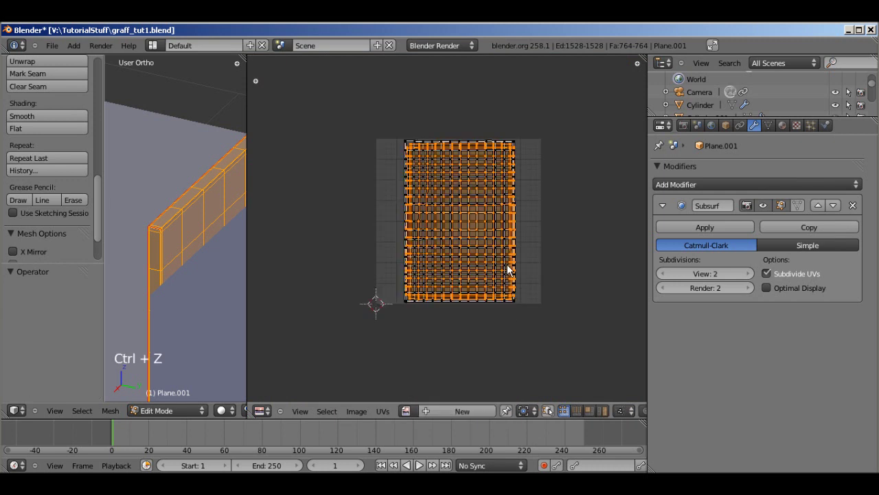
Step: Create a new 2000×3000 image behind the board's UV islands
click(472, 411)
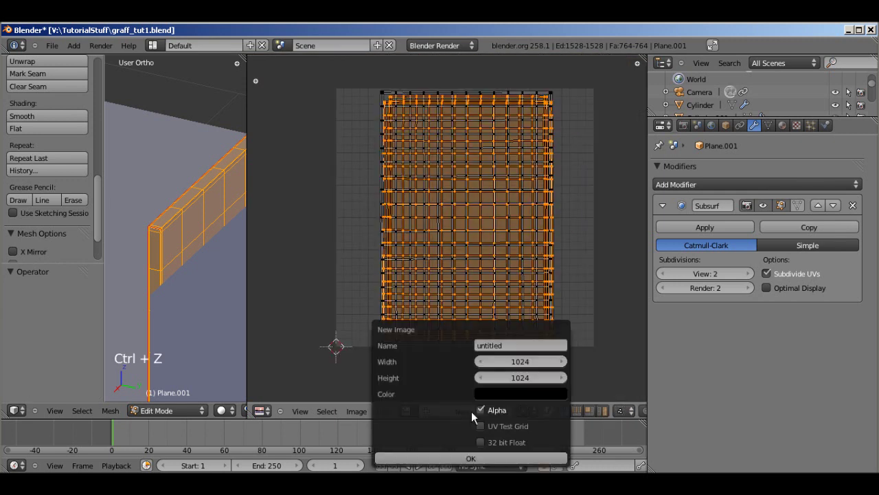
click(516, 364)
text(2000)
click(519, 381)
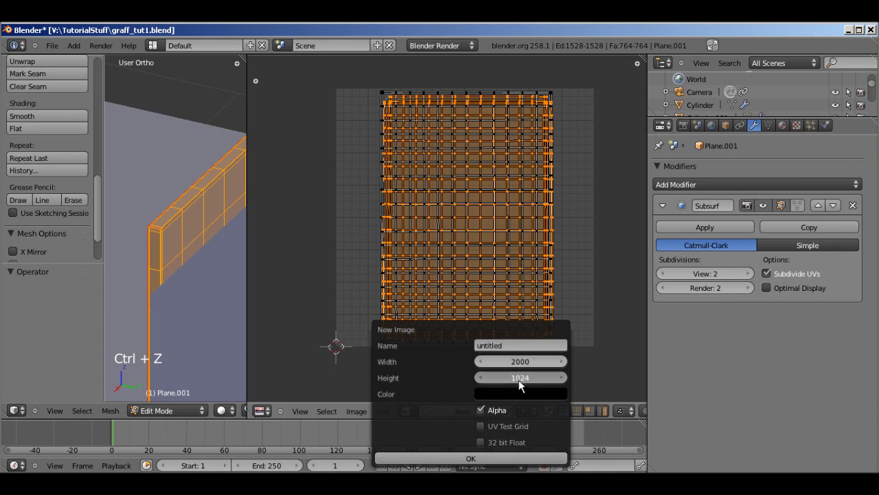
text(3000)
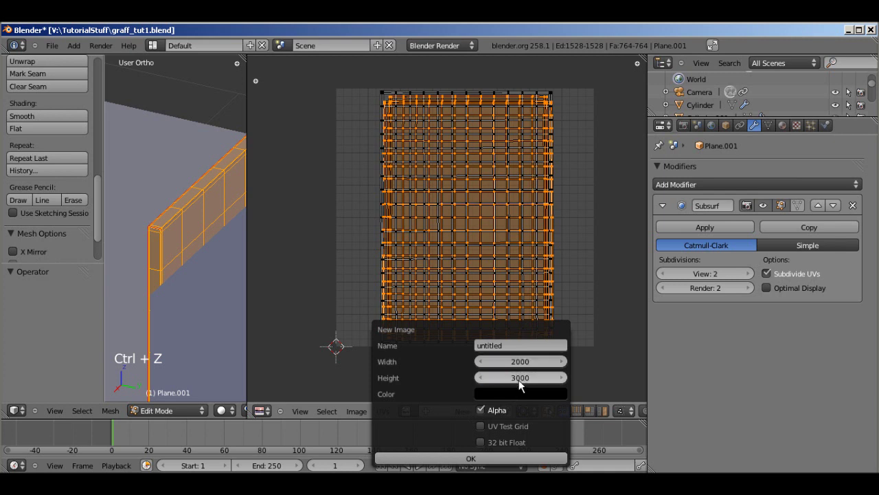
key(Return)
click(511, 453)
scroll(444, 247, down, 6)
scroll(481, 268, up, 1)
Step: Stretch all UV islands along X, shift them horizontally to fill the image, and save
key(s)
key(a)
key(a)
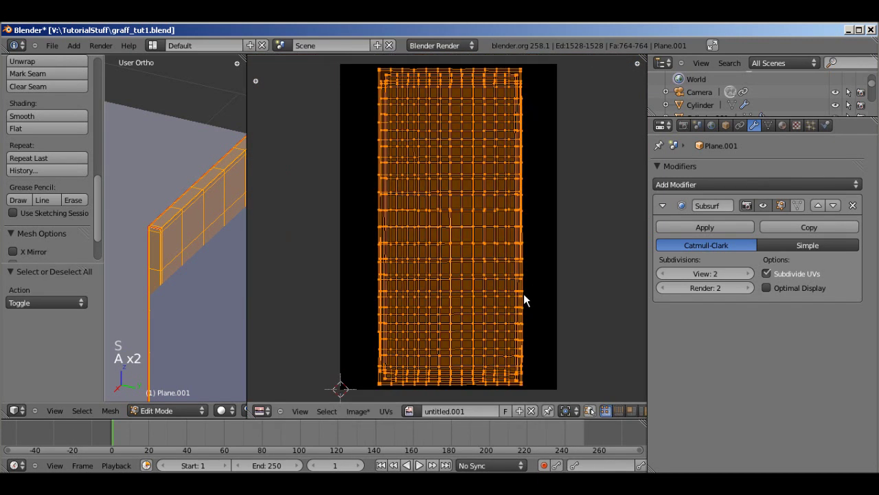
key(s)
key(x)
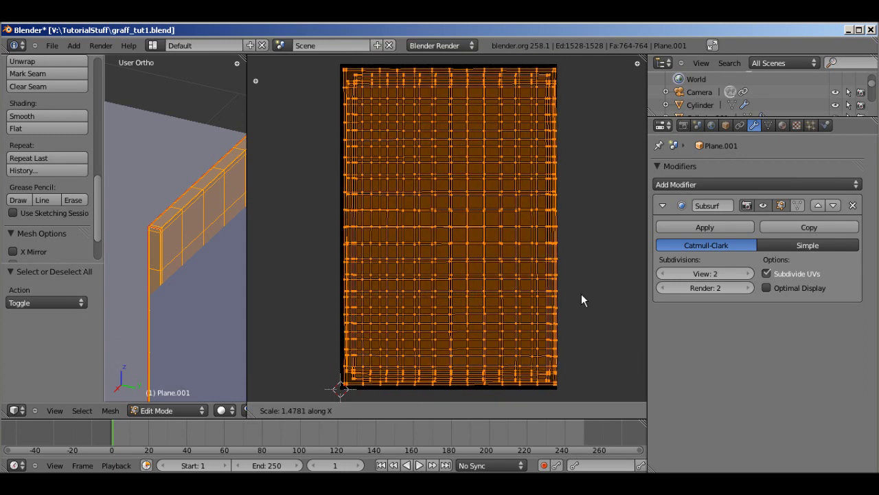
click(581, 295)
key(g)
key(x)
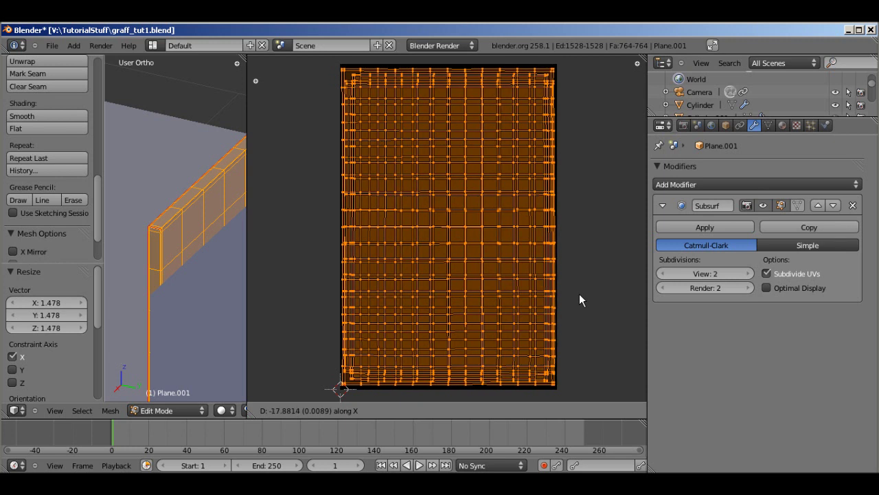
click(579, 293)
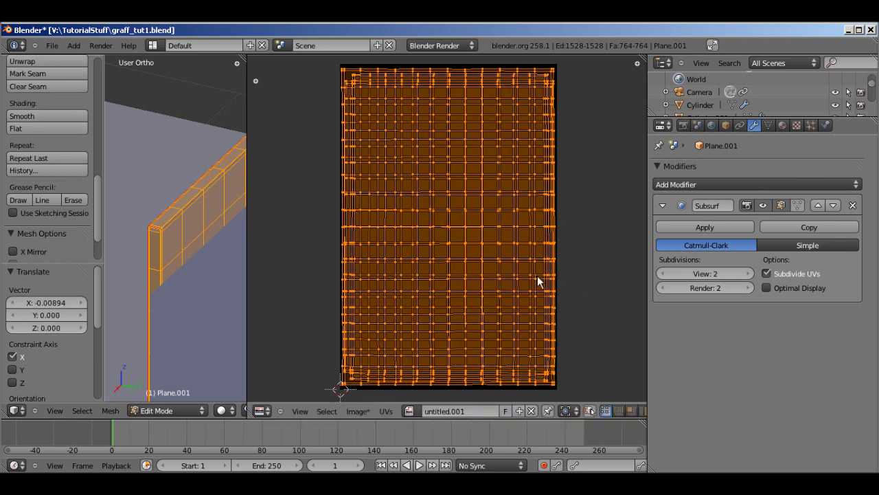
key(ctrl+s)
click(404, 317)
Step: Export the UV layout as an SVG named graff_tut1_SVG_export.svg into TutorialStuff
click(387, 411)
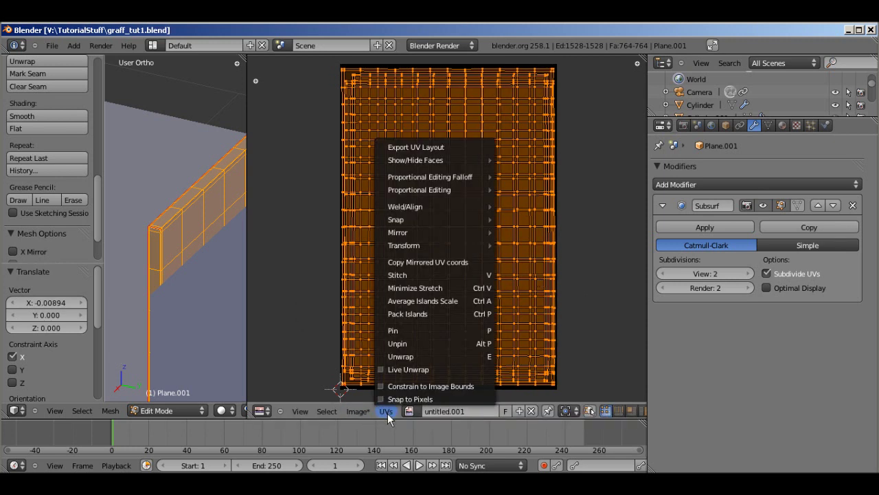
click(420, 146)
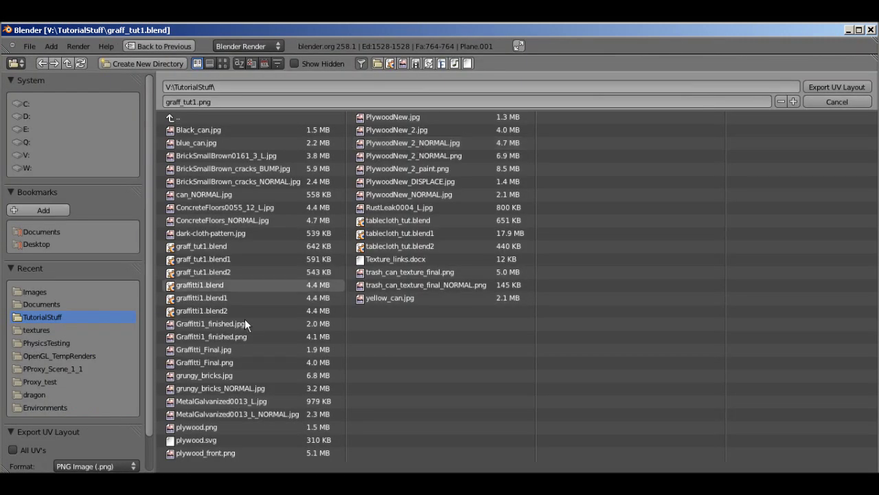
click(119, 467)
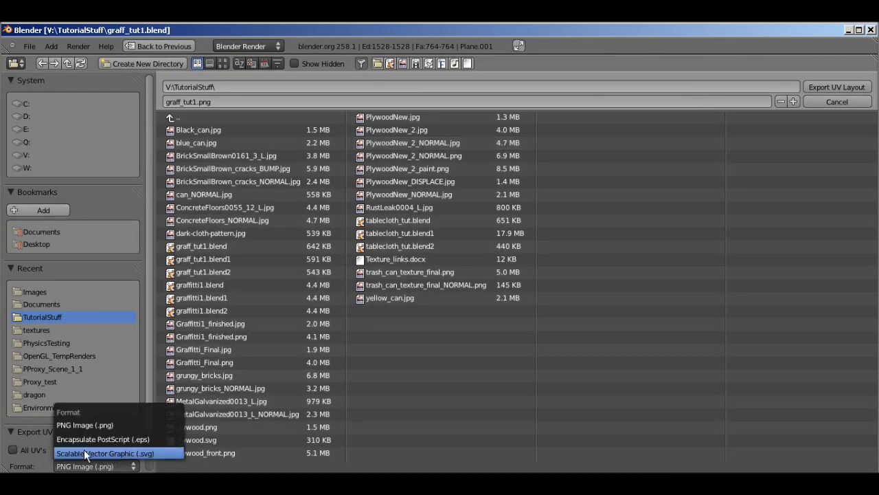
click(123, 454)
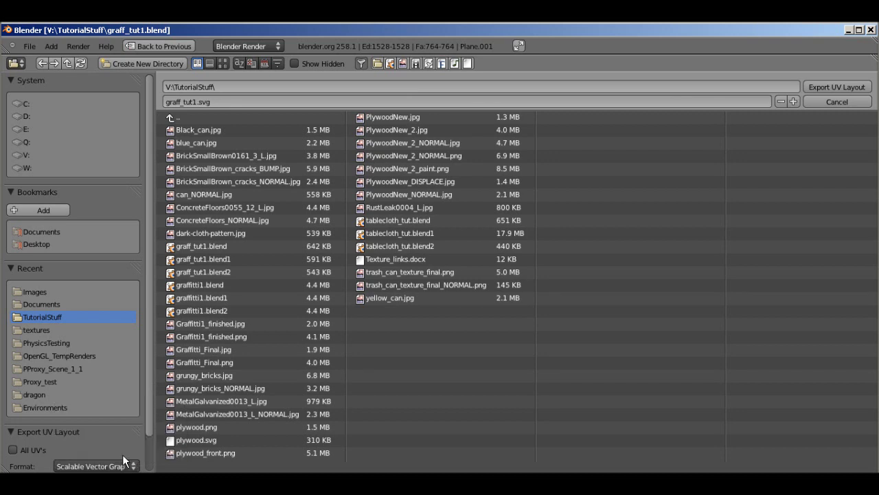
click(197, 101)
text(_SVG_export)
key(Return)
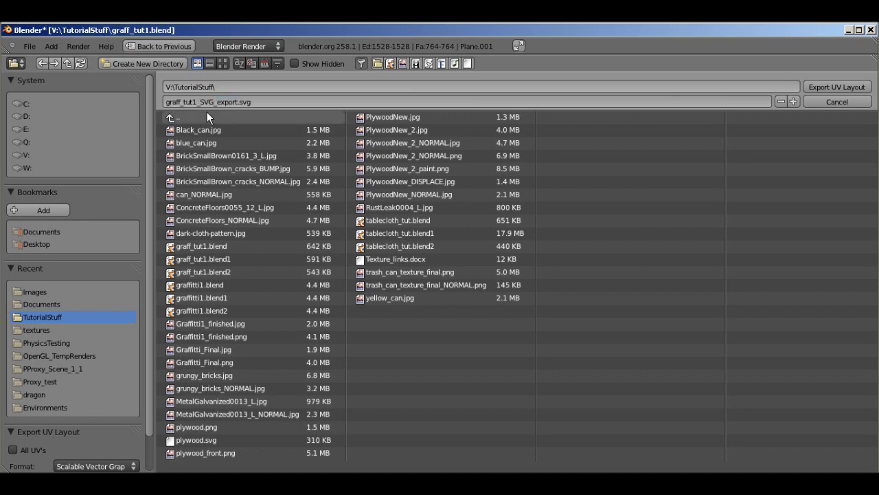
click(836, 87)
scroll(440, 164, down, 4)
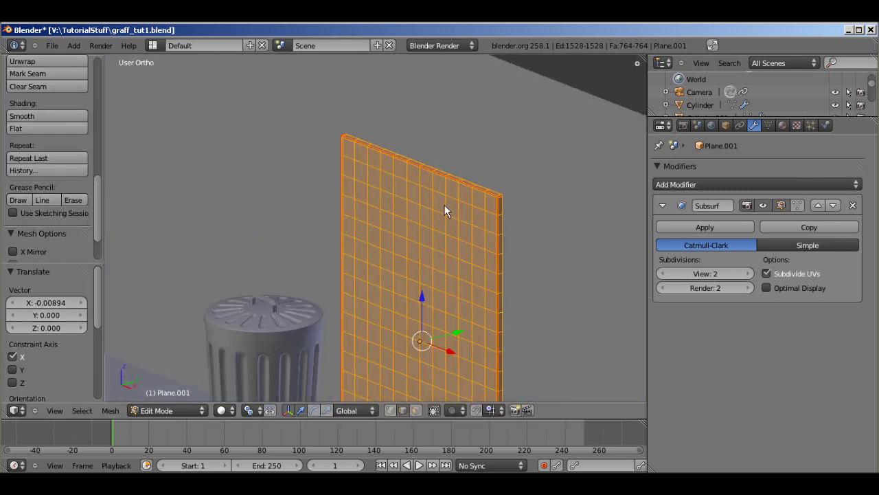
Step: Maximize the 3D view, return to Object Mode, deselect everything, and save the file
key(a)
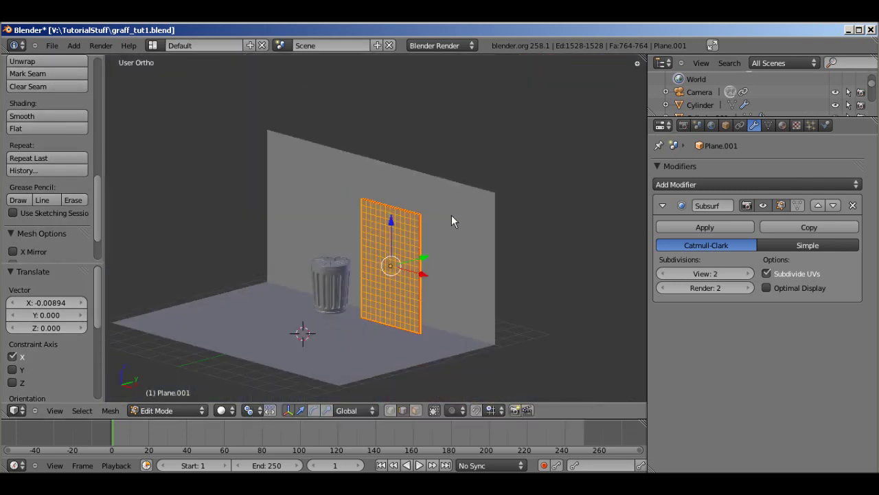
key(Tab)
key(a)
key(ctrl+s)
click(448, 222)
Step: Switch to perspective and orbit to a low view of the wall and trash can
key(KP_5)
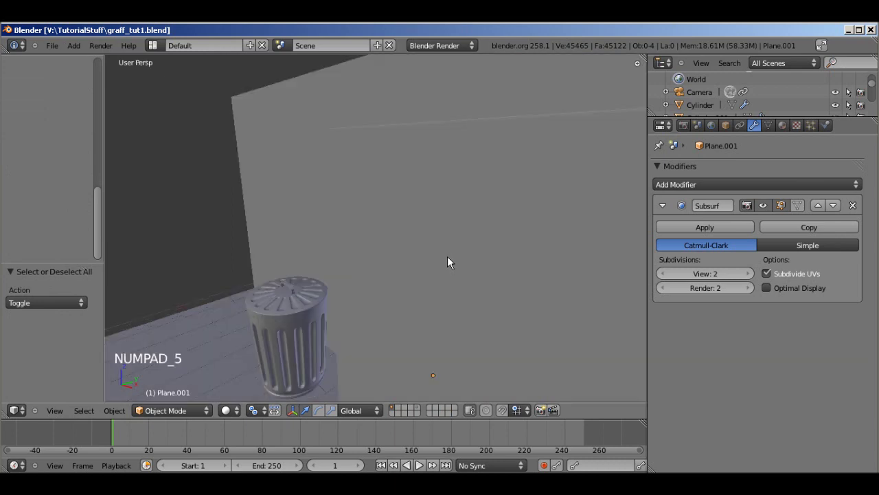
middle_drag(444, 258, 532, 252)
scroll(444, 239, up, 4)
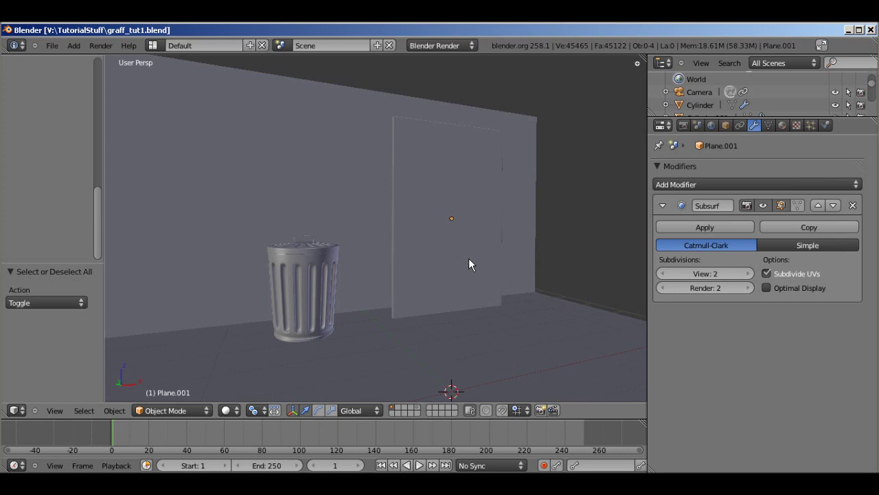
middle_drag(501, 265, 423, 260)
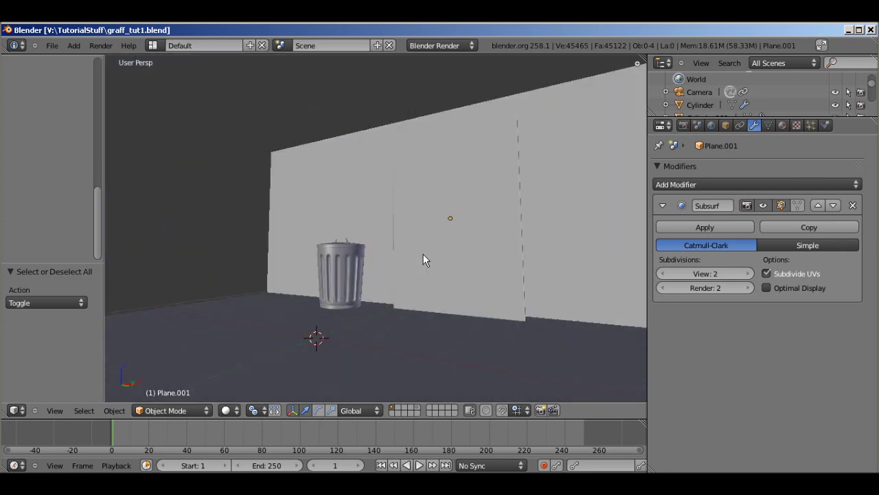
middle_drag(437, 233, 541, 234)
middle_drag(458, 260, 449, 356)
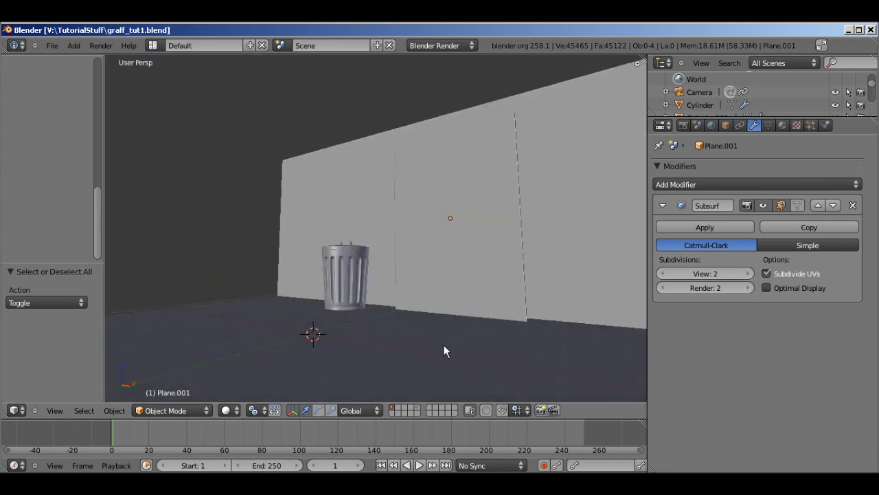